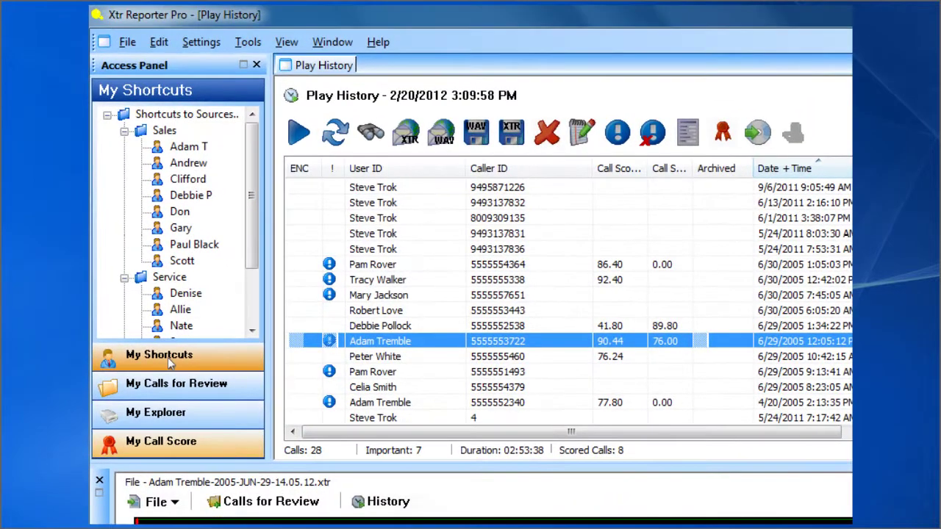
From My Call Score, add a new score form named 'My Form' alongside the two sample forms
{"action": "left_click", "coordinate": [249, 397]}
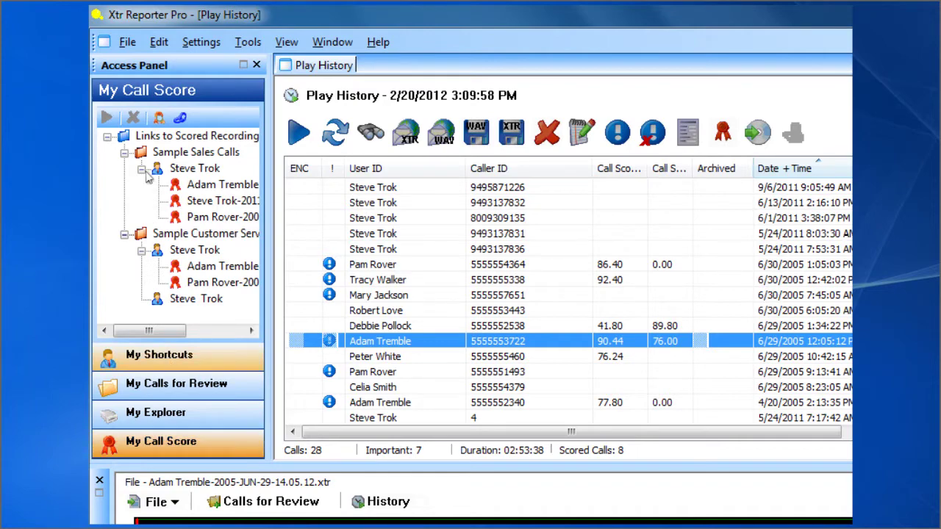
{"action": "left_click", "coordinate": [157, 117]}
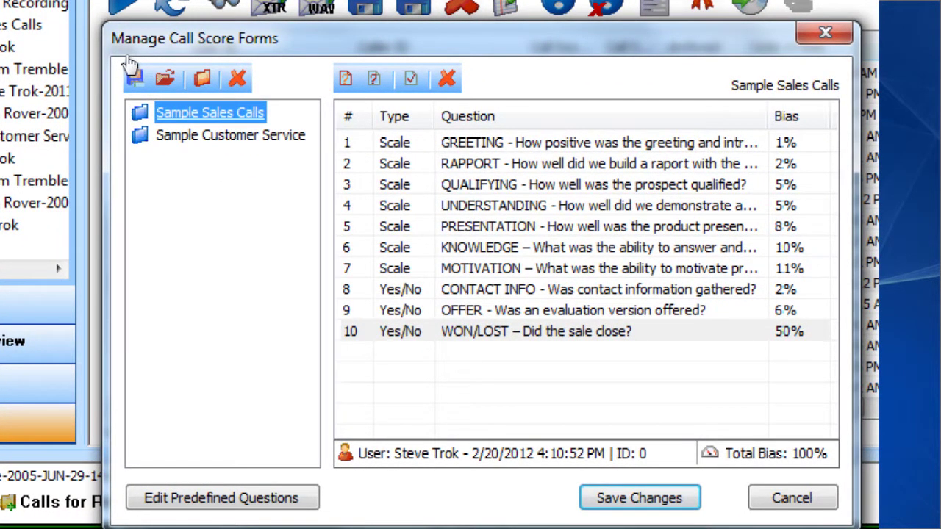
{"action": "key", "text": "Down"}
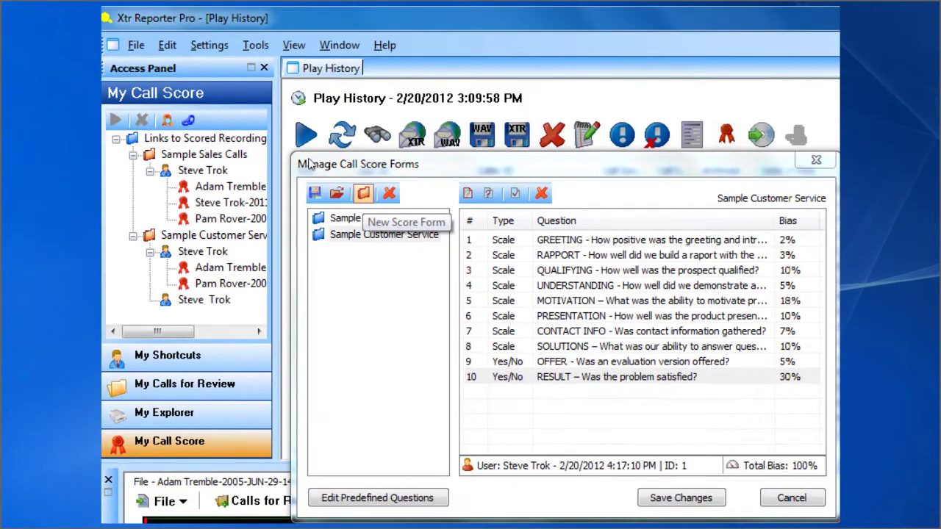
{"action": "left_click", "coordinate": [363, 192]}
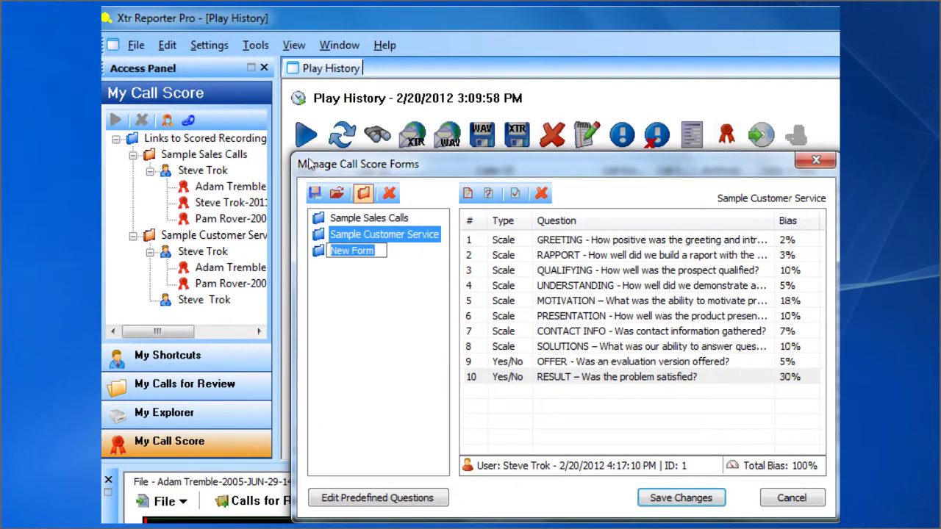
{"action": "type", "text": "M"}
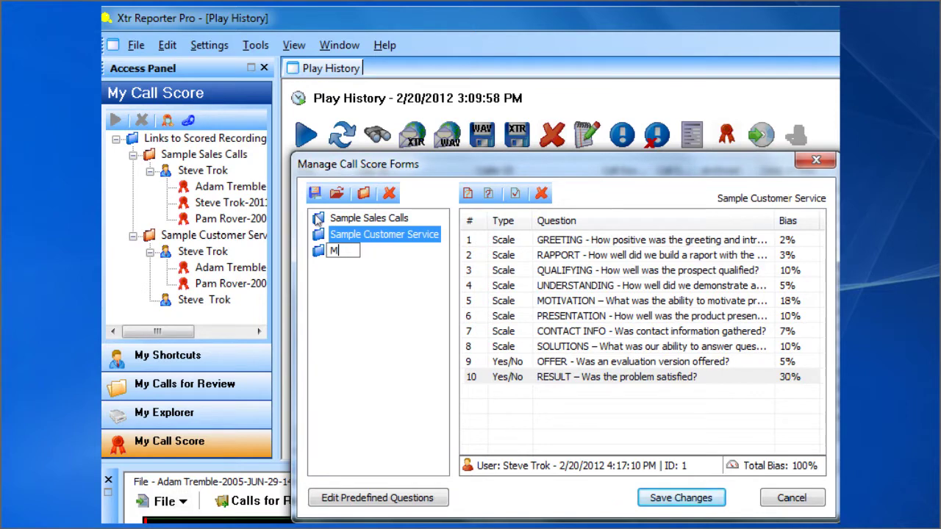
{"action": "type", "text": "y For"}
{"action": "type", "text": "m"}
{"action": "left_click", "coordinate": [337, 346]}
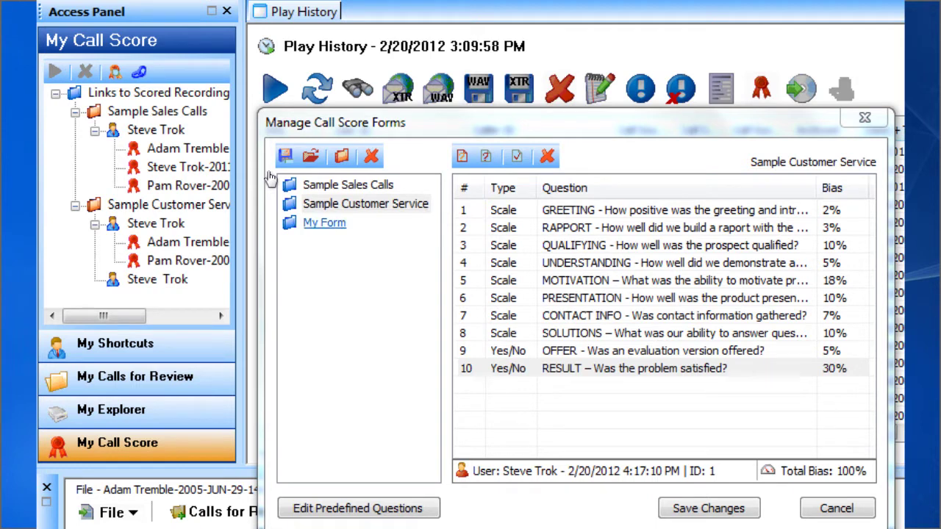
Add the predefined GREETING question to My Form
{"action": "key", "text": "Down"}
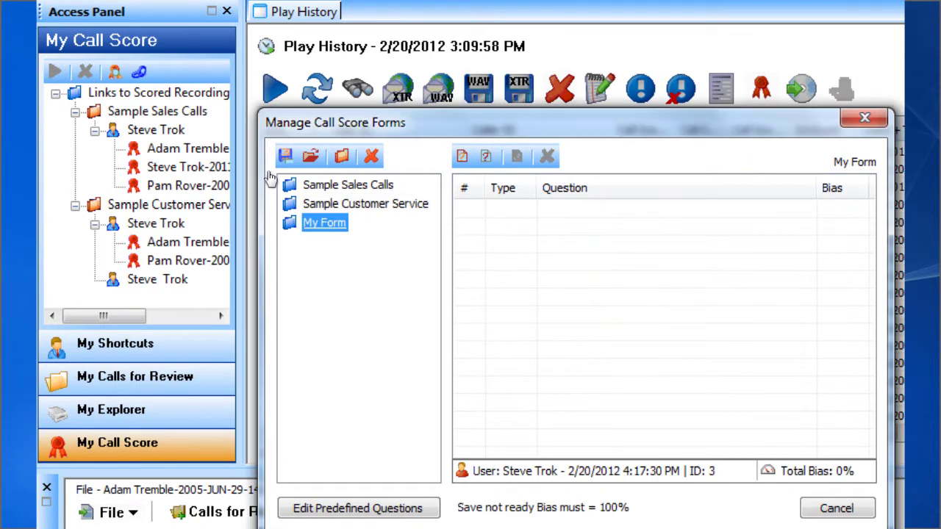
{"action": "key", "text": "Tab"}
{"action": "key", "text": "Return"}
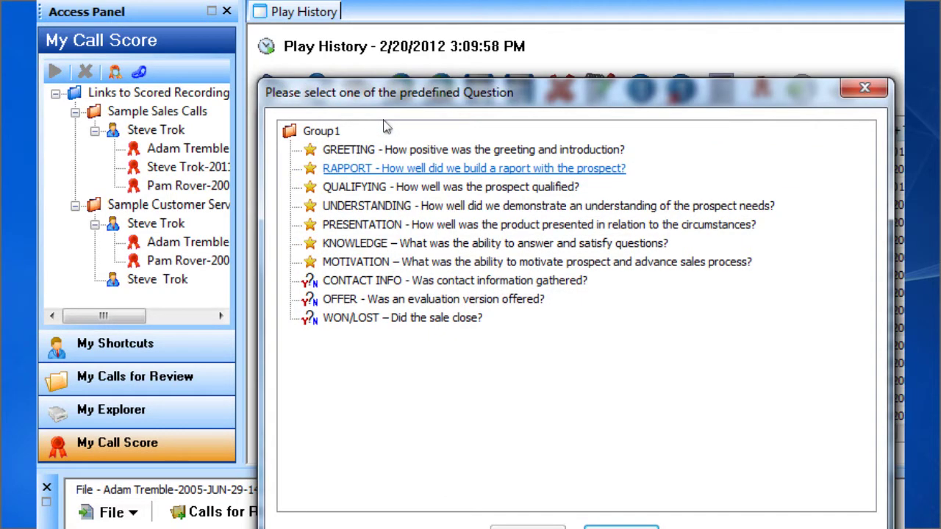
{"action": "key", "text": "Up"}
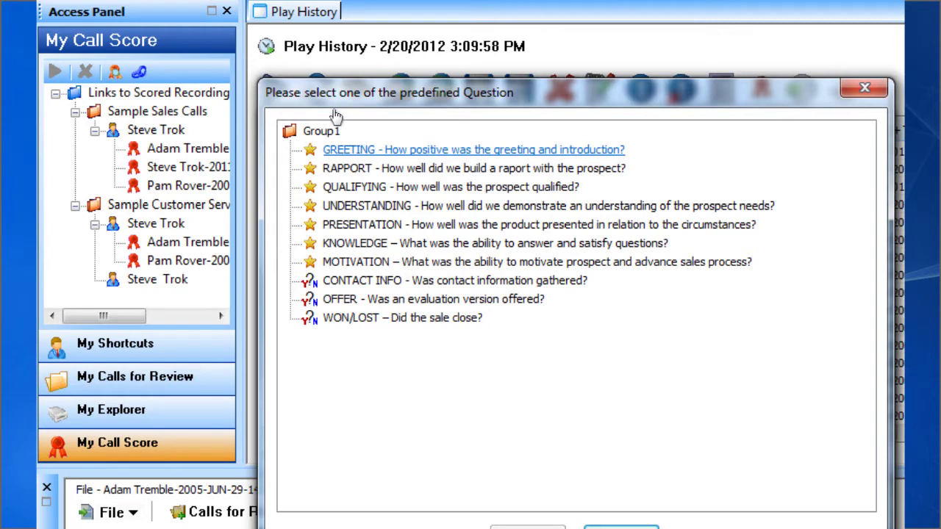
{"action": "key", "text": "Return"}
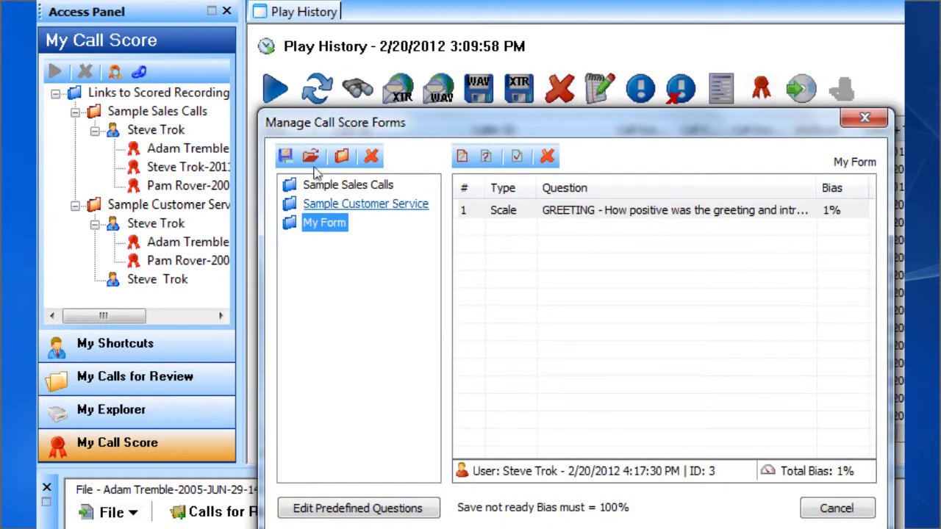
Add a 5% bias Yes/No question 'Did they gather customer data?' to My Form
{"action": "left_click", "coordinate": [485, 156]}
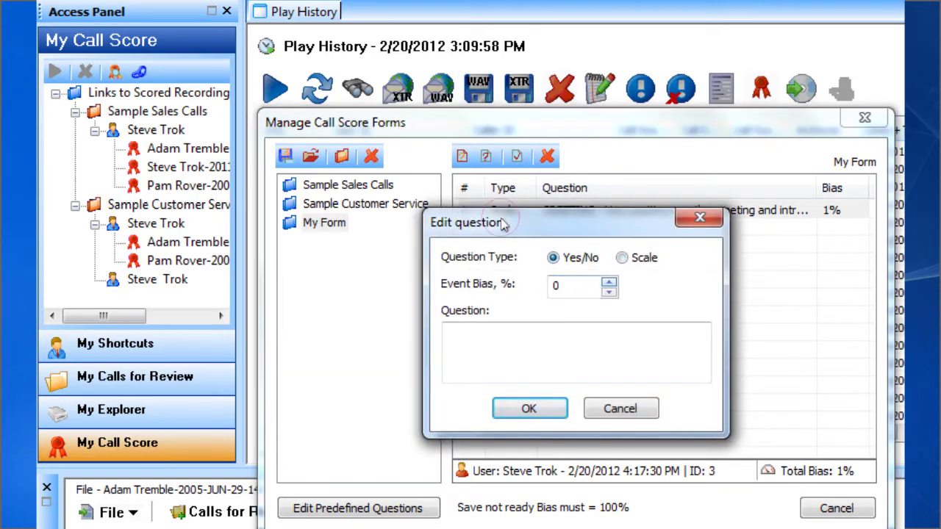
{"action": "key", "text": "Up"}
{"action": "key", "text": "Up"}
{"action": "key", "text": "Up"}
{"action": "key", "text": "Up"}
{"action": "key", "text": "Up"}
{"action": "key", "text": "Tab"}
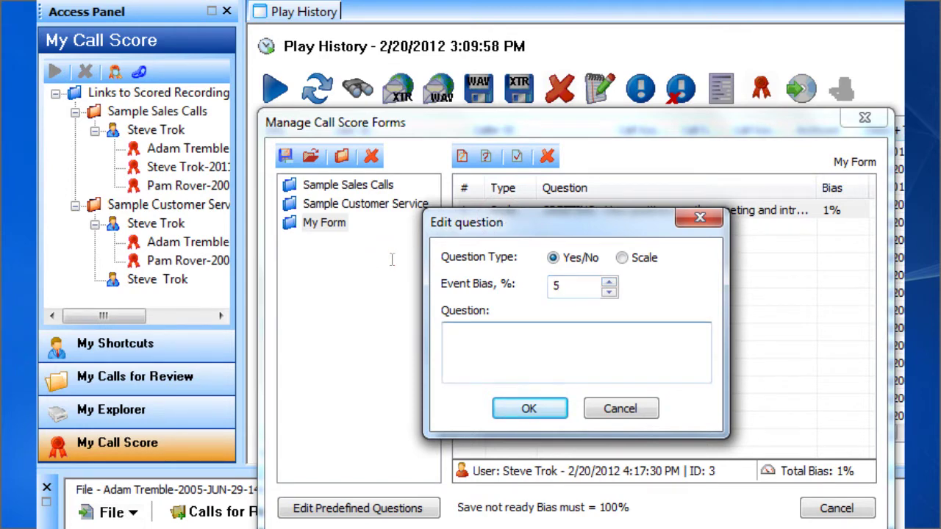
{"action": "type", "text": "Did the"}
{"action": "type", "text": "y gather cu"}
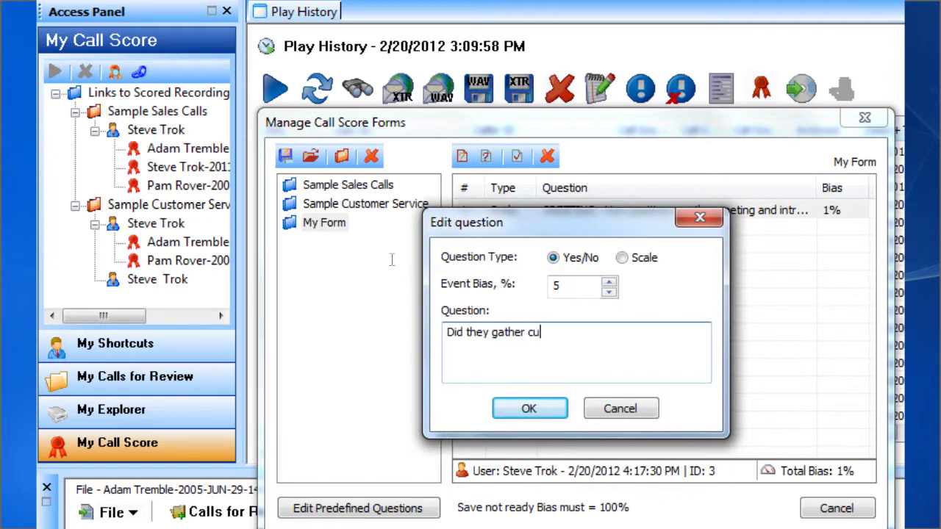
{"action": "type", "text": "stomer data"}
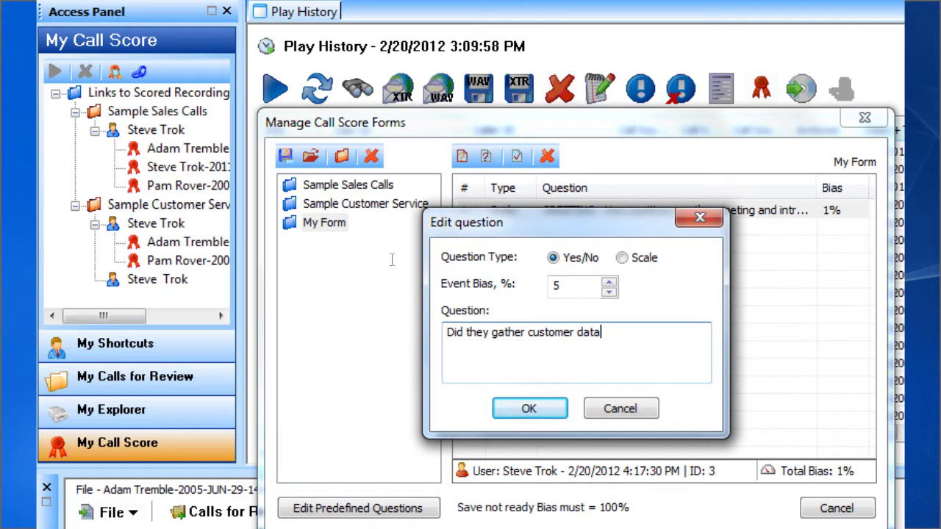
{"action": "type", "text": "?"}
{"action": "key", "text": "Return"}
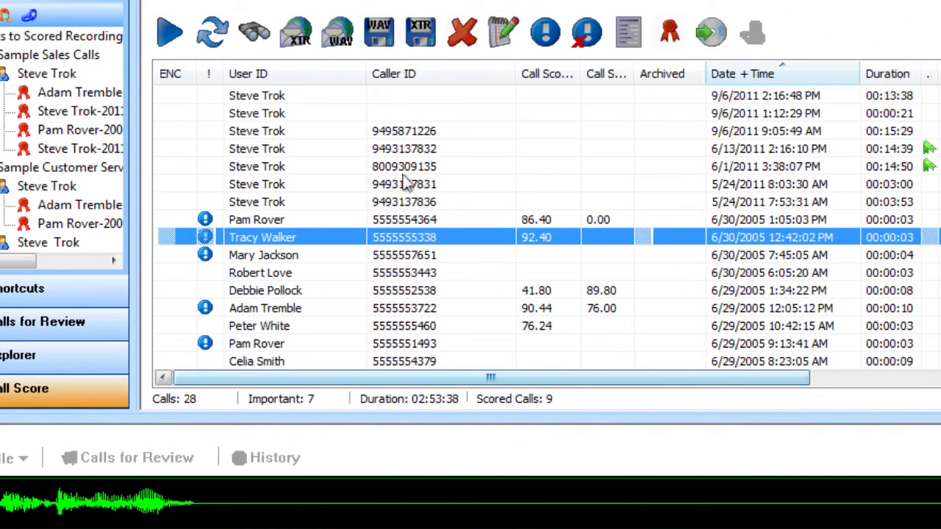
{"action": "left_click", "coordinate": [403, 169]}
{"action": "right_click", "coordinate": [336, 184]}
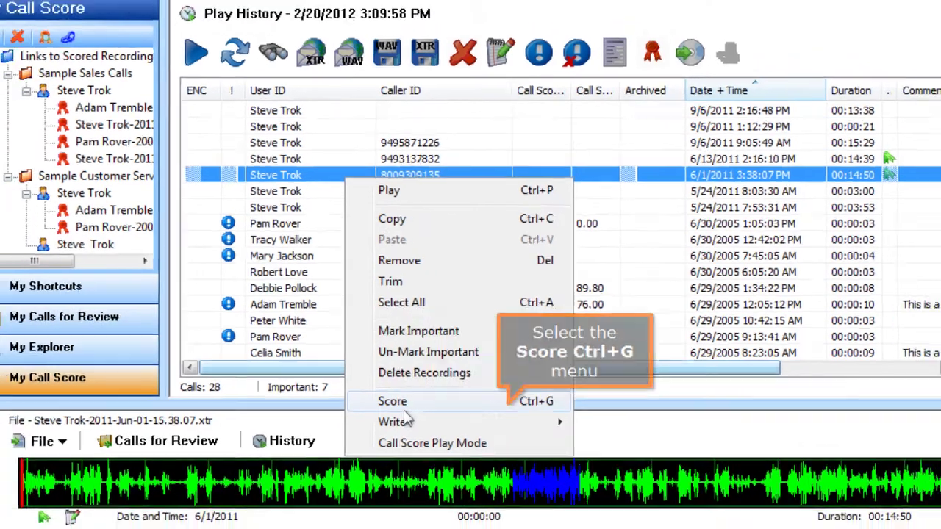
{"action": "left_click", "coordinate": [400, 401]}
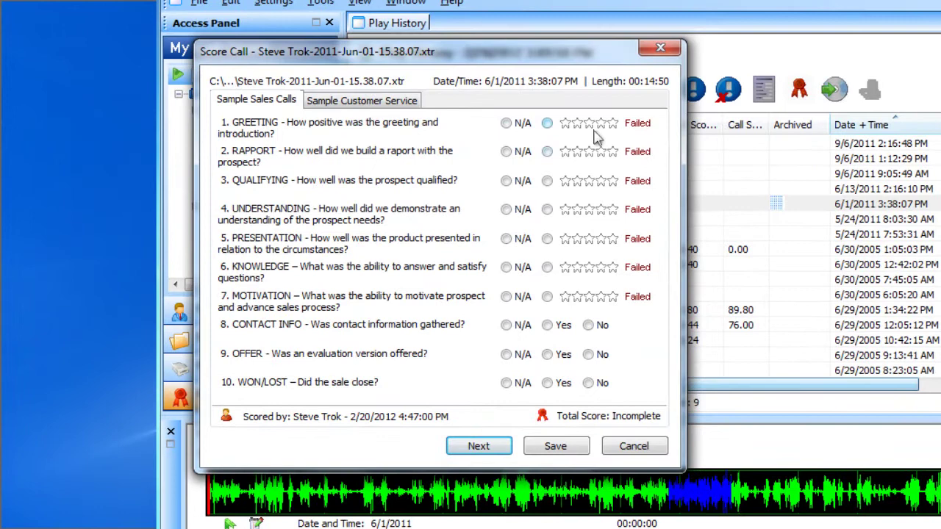
{"action": "left_click", "coordinate": [589, 124]}
{"action": "left_click", "coordinate": [612, 153]}
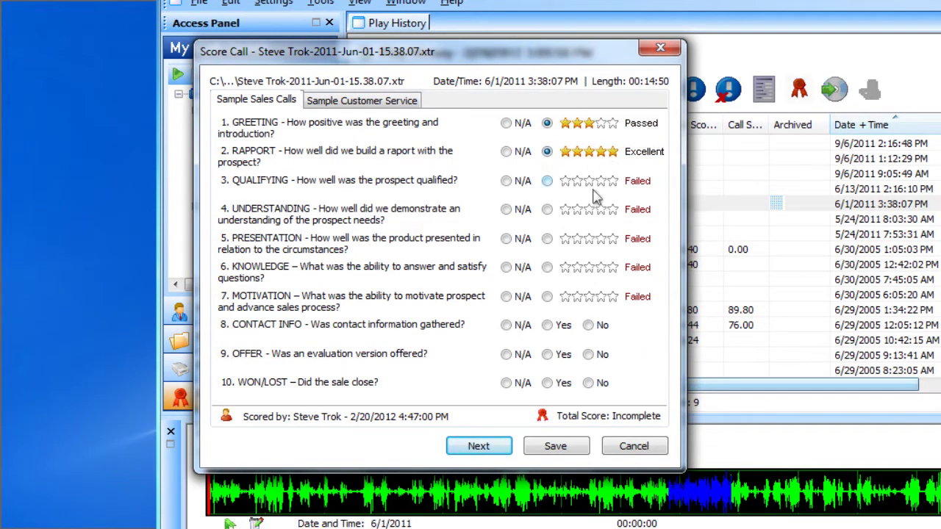
{"action": "left_click", "coordinate": [589, 181]}
{"action": "left_click", "coordinate": [600, 210]}
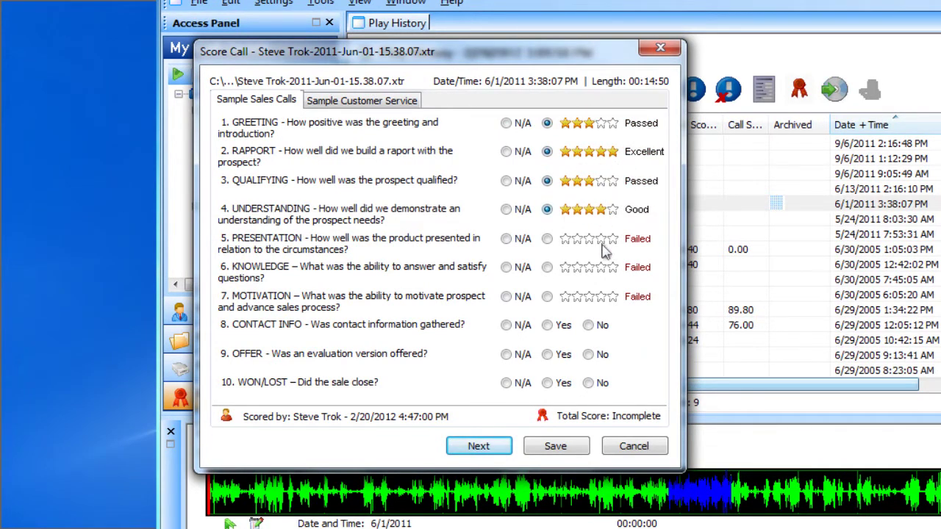
{"action": "left_click", "coordinate": [600, 238]}
{"action": "left_click", "coordinate": [588, 268]}
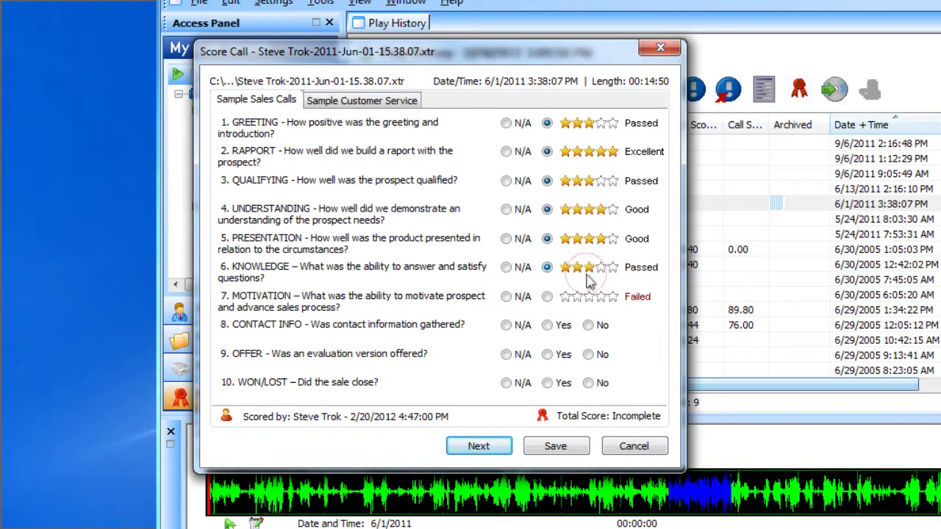
{"action": "left_click", "coordinate": [589, 297]}
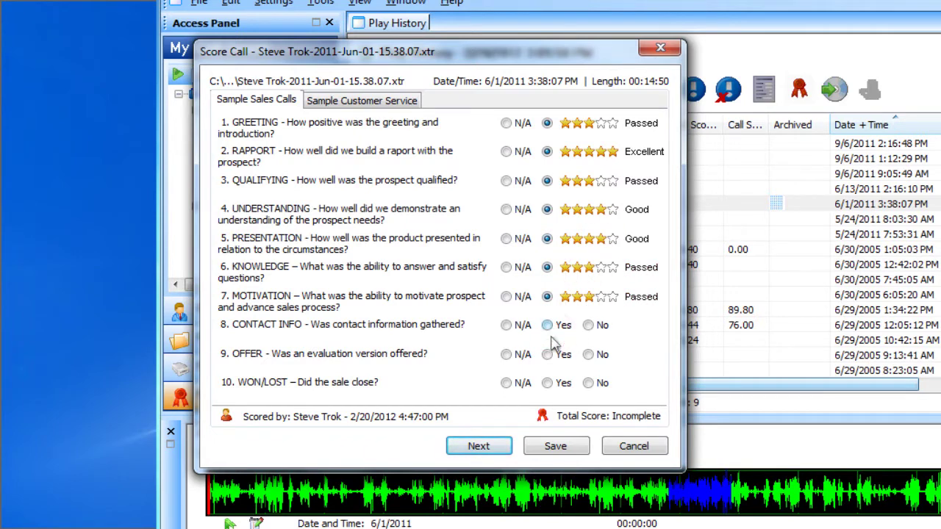
Answer Yes to CONTACT INFO, OFFER and WON/LOST, then save the score
{"action": "left_click", "coordinate": [550, 331]}
{"action": "left_click", "coordinate": [547, 356]}
{"action": "left_click", "coordinate": [547, 383]}
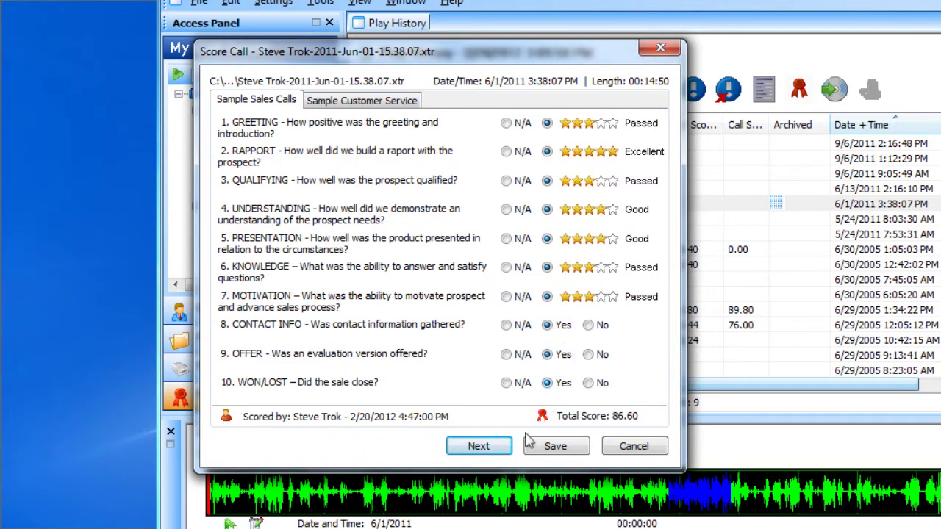
{"action": "left_click", "coordinate": [543, 447]}
{"action": "right_click", "coordinate": [410, 239]}
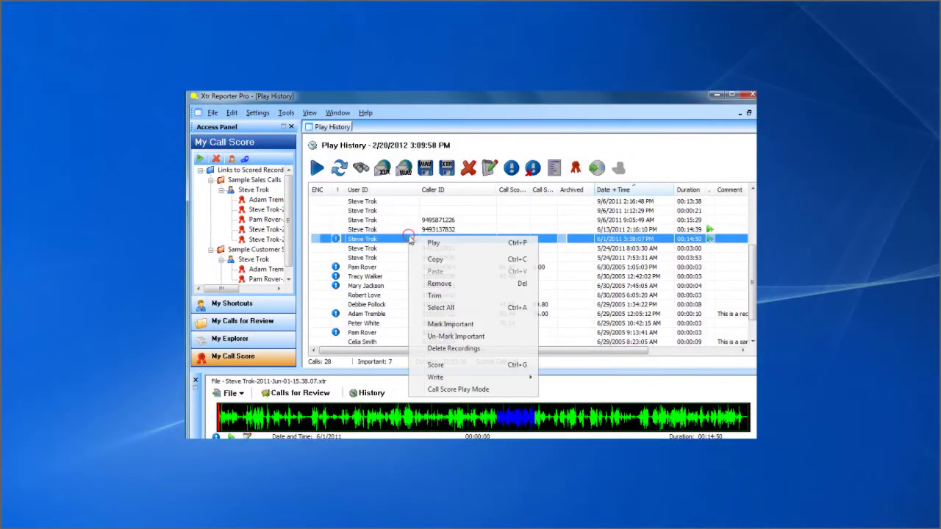
Reopen the call's score, set WON/LOST to N/A, and save it at 86.60
{"action": "left_click", "coordinate": [435, 365]}
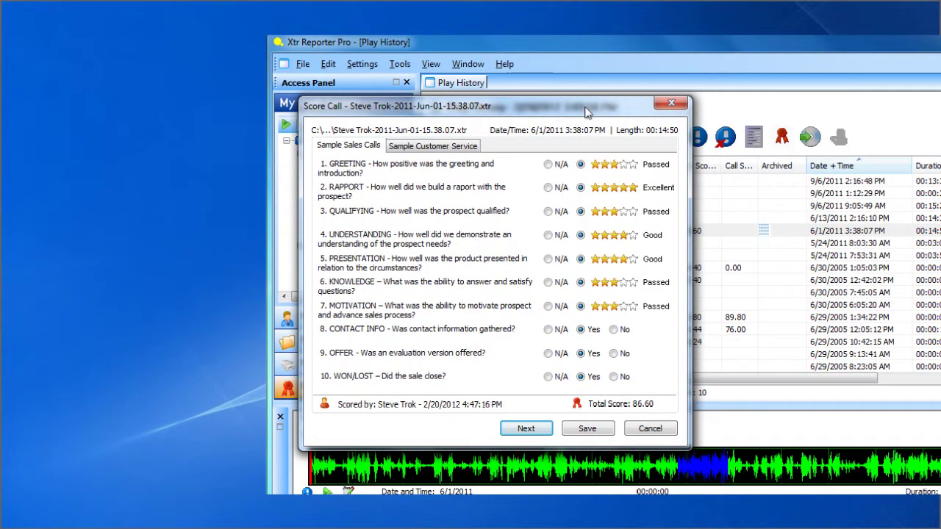
{"action": "left_click_drag", "start_coordinate": [586, 112], "coordinate": [636, 93]}
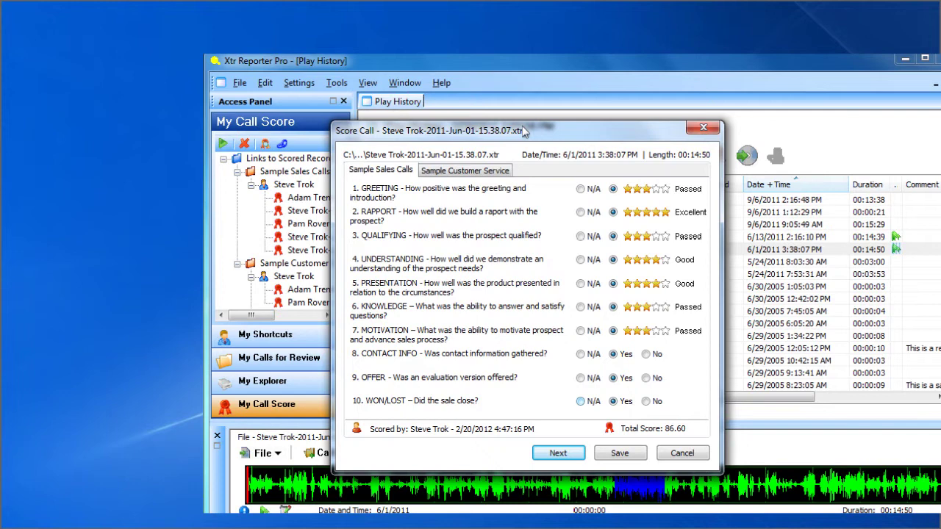
{"action": "left_click", "coordinate": [645, 401]}
{"action": "left_click", "coordinate": [581, 401]}
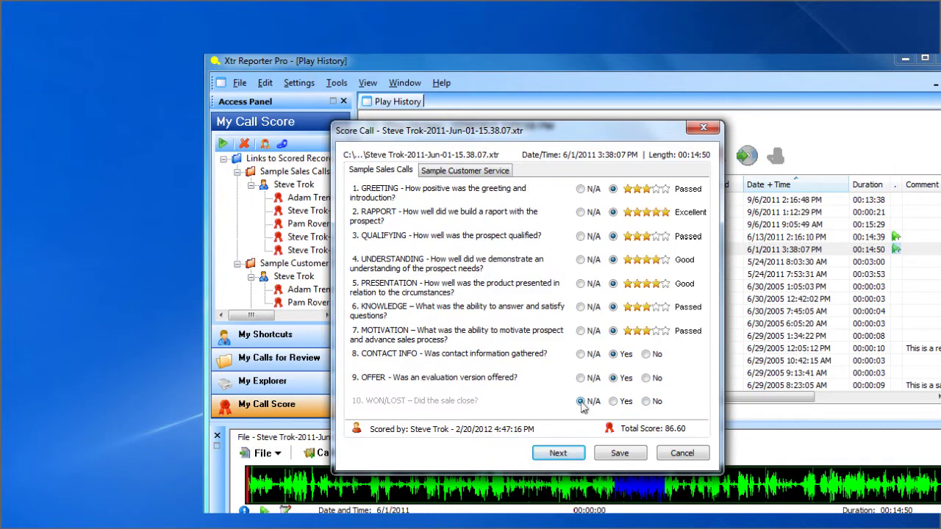
{"action": "left_click", "coordinate": [614, 456]}
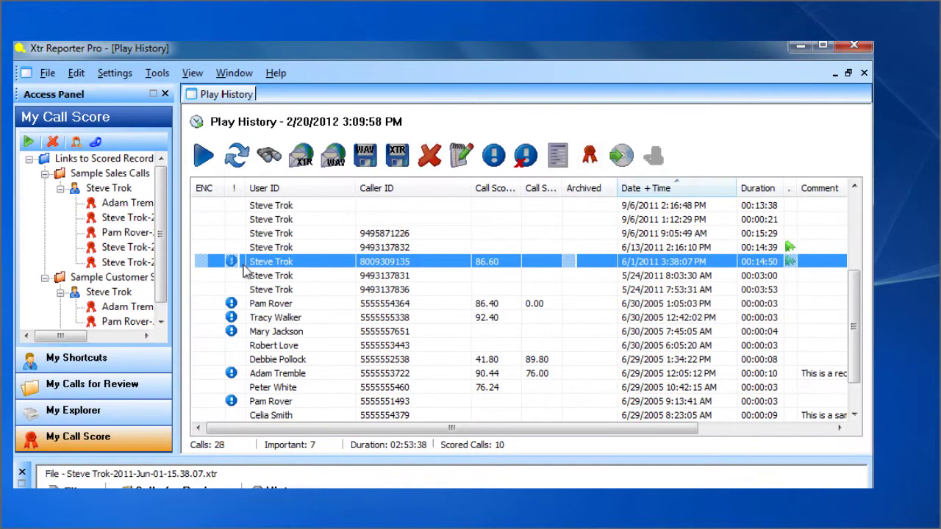
Sort the Play History list descending by the Call Score column
{"action": "left_click", "coordinate": [247, 275]}
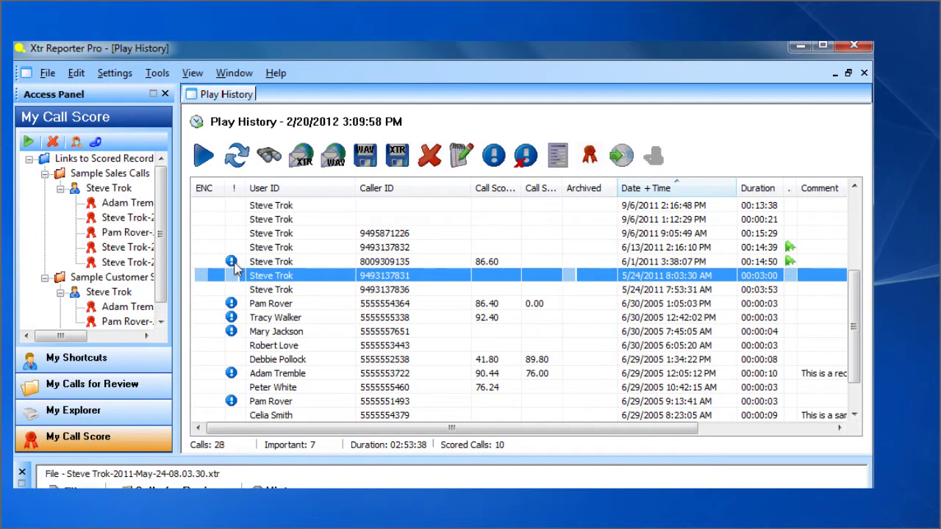
{"action": "left_click", "coordinate": [496, 190]}
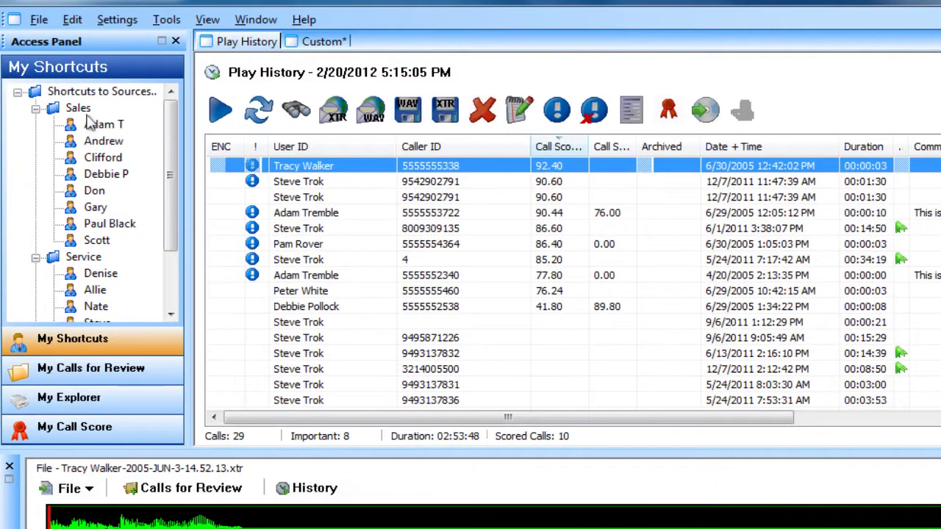
Create a recording list from the Sales shortcut group covering all dates, yielding 1,562 calls
{"action": "right_click", "coordinate": [234, 147]}
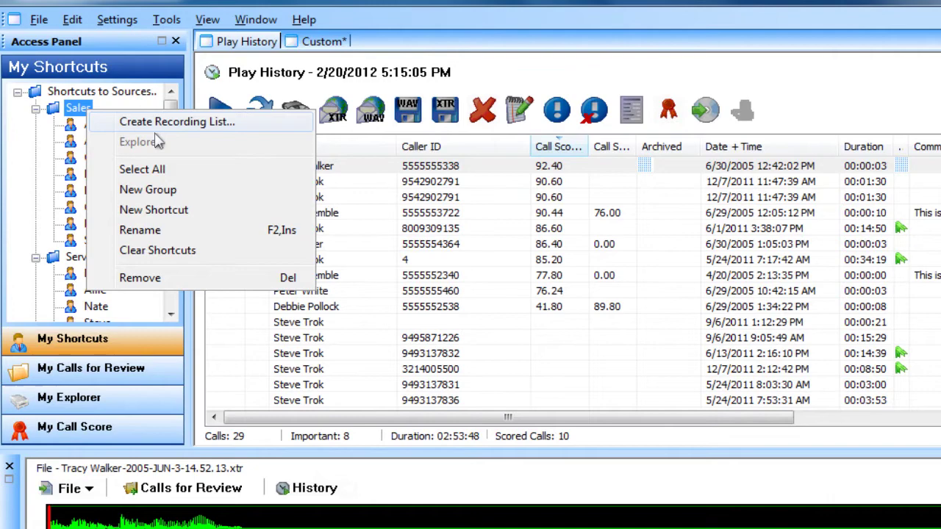
{"action": "key", "text": "Return"}
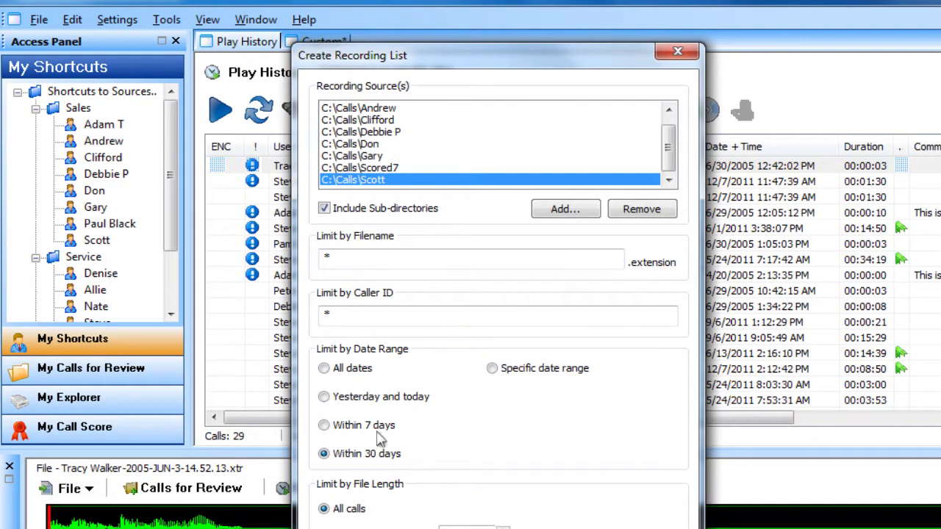
{"action": "left_click", "coordinate": [330, 382]}
{"action": "key", "text": "Return"}
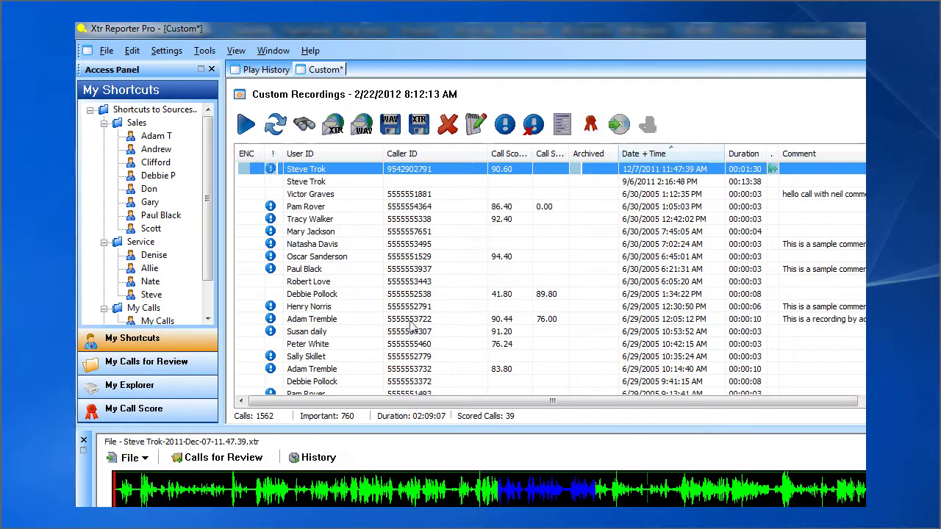
Enable file paths/links, cover page, statistics, charts and notes in the Custom Report options
{"action": "left_click", "coordinate": [205, 51]}
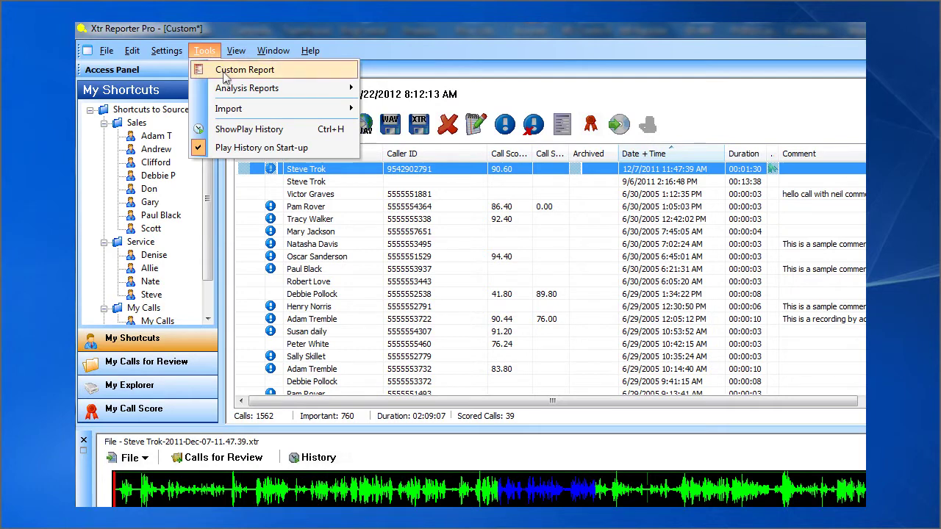
{"action": "left_click", "coordinate": [226, 73]}
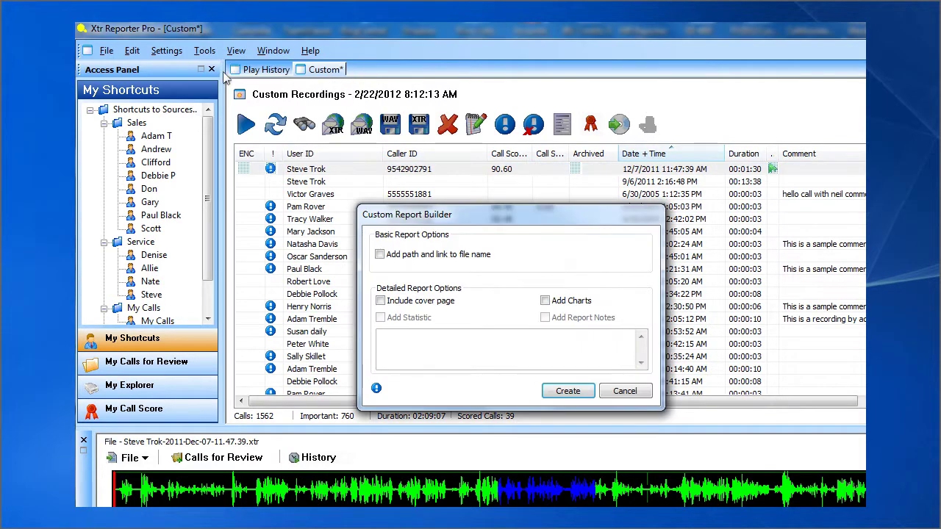
{"action": "left_click", "coordinate": [381, 256]}
{"action": "left_click", "coordinate": [380, 301]}
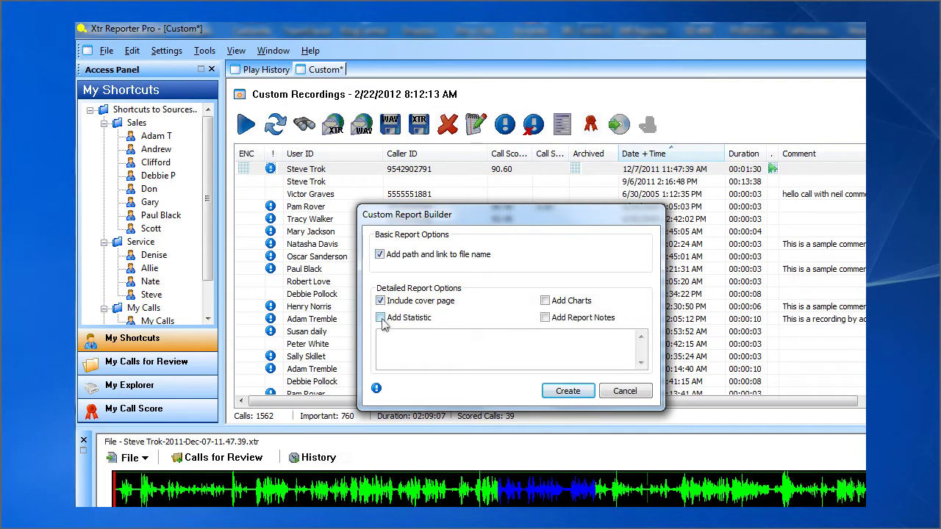
{"action": "left_click", "coordinate": [381, 318]}
{"action": "left_click", "coordinate": [546, 301]}
{"action": "left_click", "coordinate": [544, 317]}
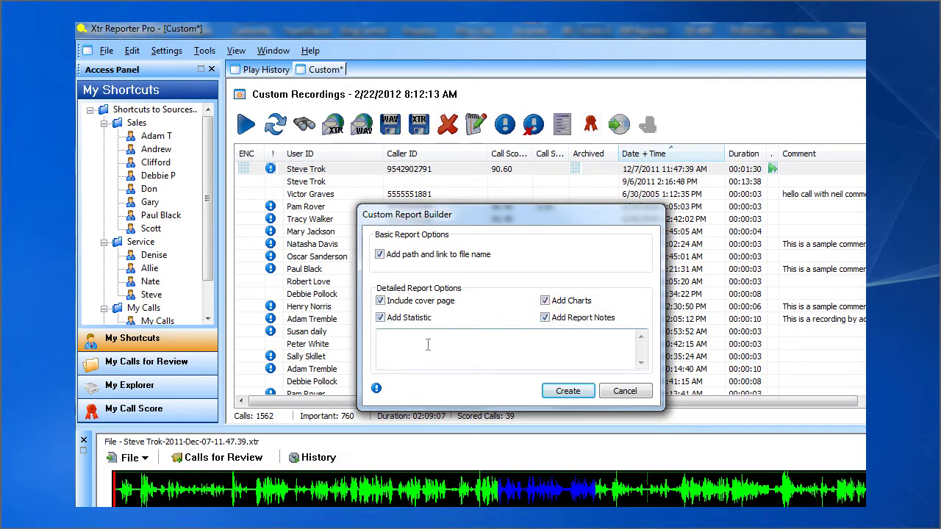
Enter the note 'My Report' and create the report
{"action": "left_click", "coordinate": [419, 345]}
{"action": "type", "text": "My "}
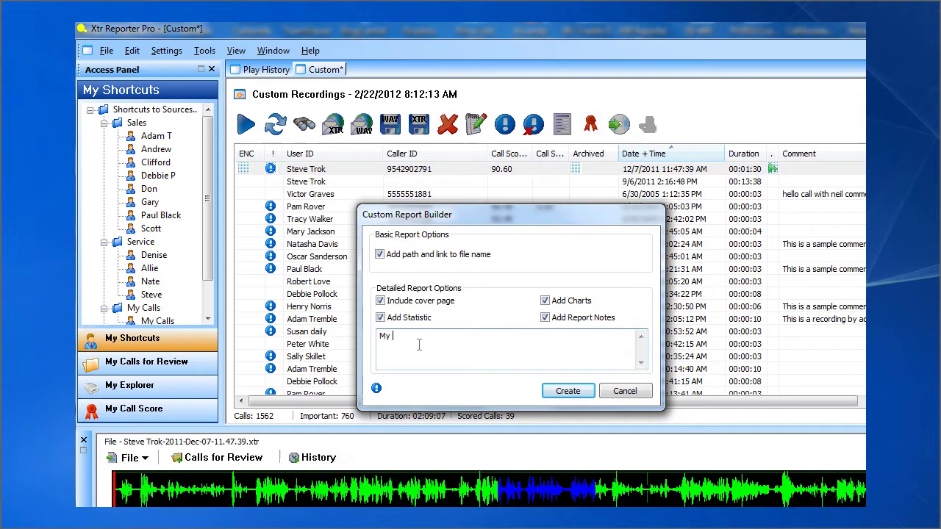
{"action": "type", "text": "Report"}
{"action": "left_click", "coordinate": [577, 394]}
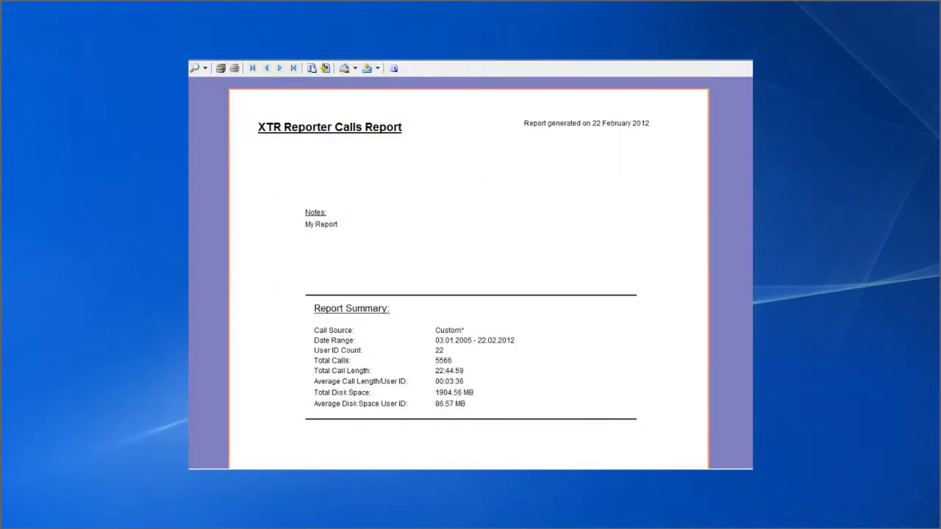
Scroll the report preview from the summary down to the call-volume-by-length and by-hour charts
{"action": "scroll", "coordinate": [468, 272], "scroll_direction": "down", "scroll_amount": 3}
{"action": "scroll", "coordinate": [468, 272], "scroll_direction": "down", "scroll_amount": 3}
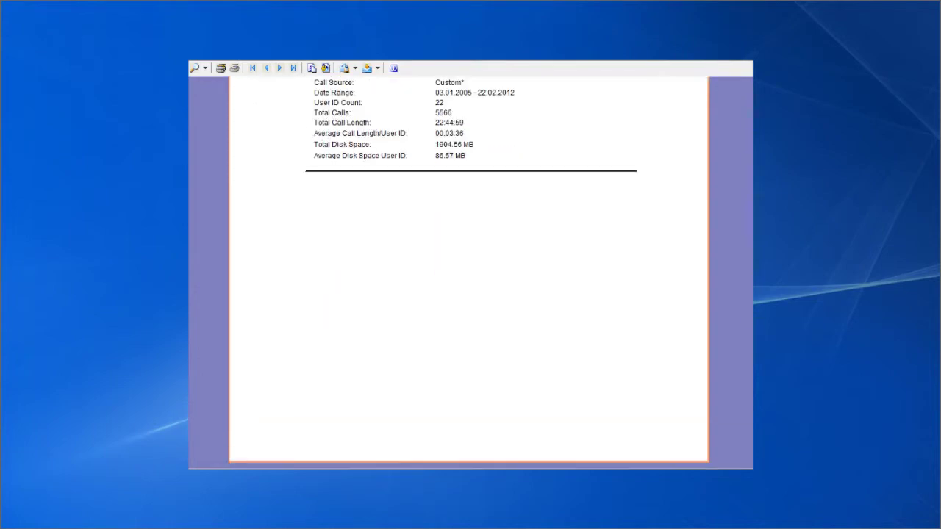
{"action": "scroll", "coordinate": [469, 271], "scroll_direction": "down", "scroll_amount": 5}
{"action": "scroll", "coordinate": [468, 272], "scroll_direction": "down", "scroll_amount": 3}
{"action": "scroll", "coordinate": [469, 272], "scroll_direction": "down", "scroll_amount": 3}
{"action": "scroll", "coordinate": [469, 272], "scroll_direction": "down", "scroll_amount": 2}
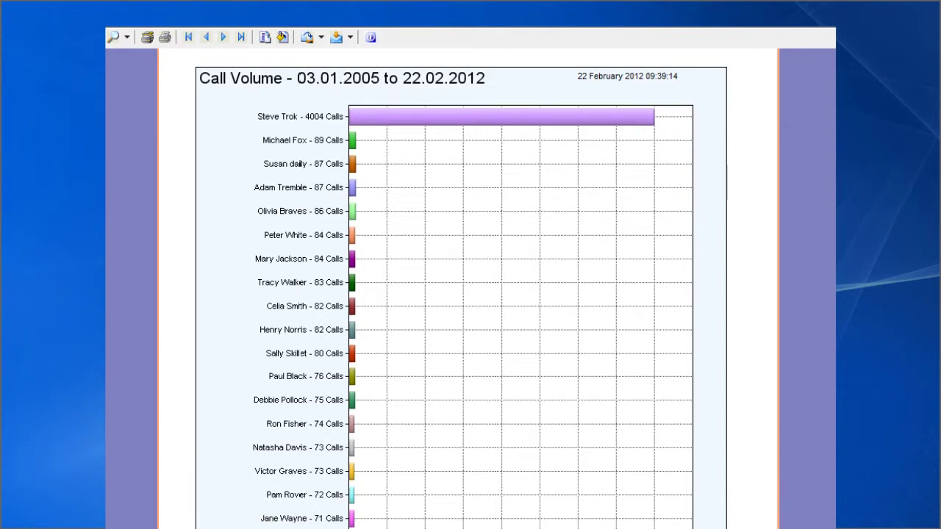
{"action": "scroll", "coordinate": [468, 287], "scroll_direction": "down", "scroll_amount": 3}
{"action": "scroll", "coordinate": [468, 286], "scroll_direction": "down", "scroll_amount": 3}
{"action": "scroll", "coordinate": [468, 286], "scroll_direction": "down", "scroll_amount": 4}
{"action": "scroll", "coordinate": [468, 287], "scroll_direction": "down", "scroll_amount": 3}
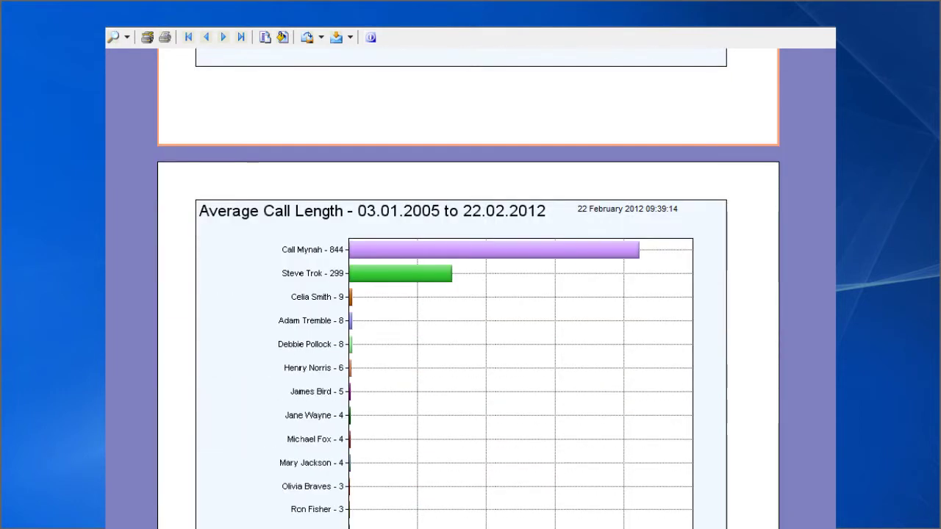
{"action": "scroll", "coordinate": [468, 287], "scroll_direction": "down", "scroll_amount": 2}
{"action": "scroll", "coordinate": [469, 287], "scroll_direction": "down", "scroll_amount": 1}
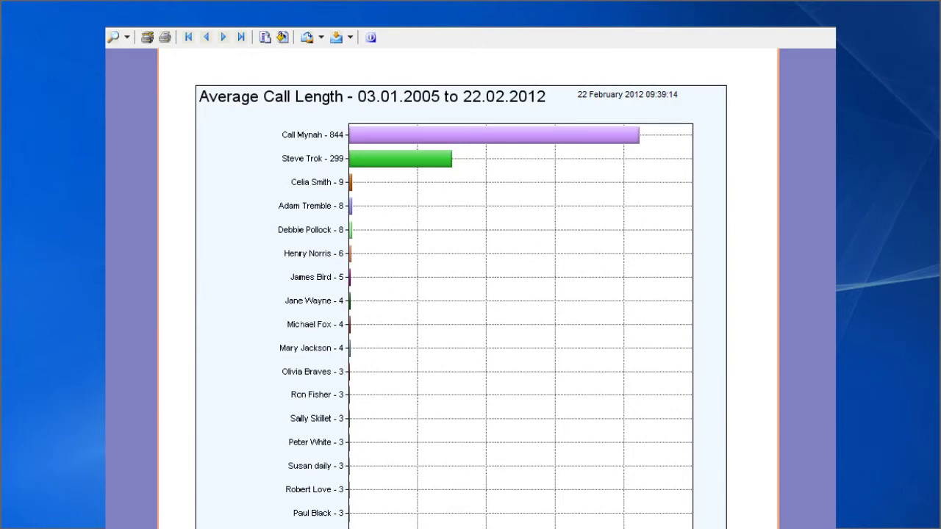
{"action": "scroll", "coordinate": [468, 286], "scroll_direction": "down", "scroll_amount": 2}
{"action": "scroll", "coordinate": [469, 286], "scroll_direction": "down", "scroll_amount": 3}
{"action": "scroll", "coordinate": [469, 286], "scroll_direction": "down", "scroll_amount": 6}
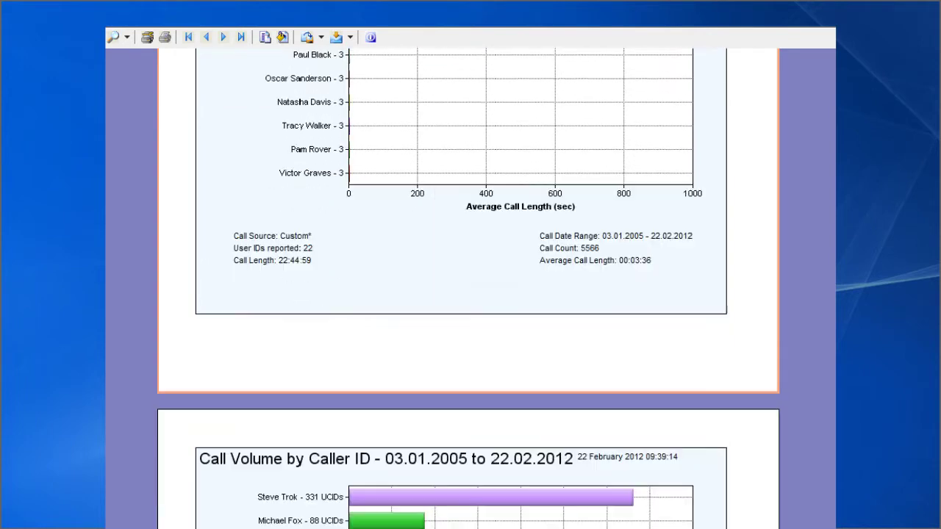
{"action": "scroll", "coordinate": [469, 287], "scroll_direction": "down", "scroll_amount": 4}
{"action": "scroll", "coordinate": [469, 287], "scroll_direction": "down", "scroll_amount": 5}
{"action": "scroll", "coordinate": [469, 287], "scroll_direction": "down", "scroll_amount": 1}
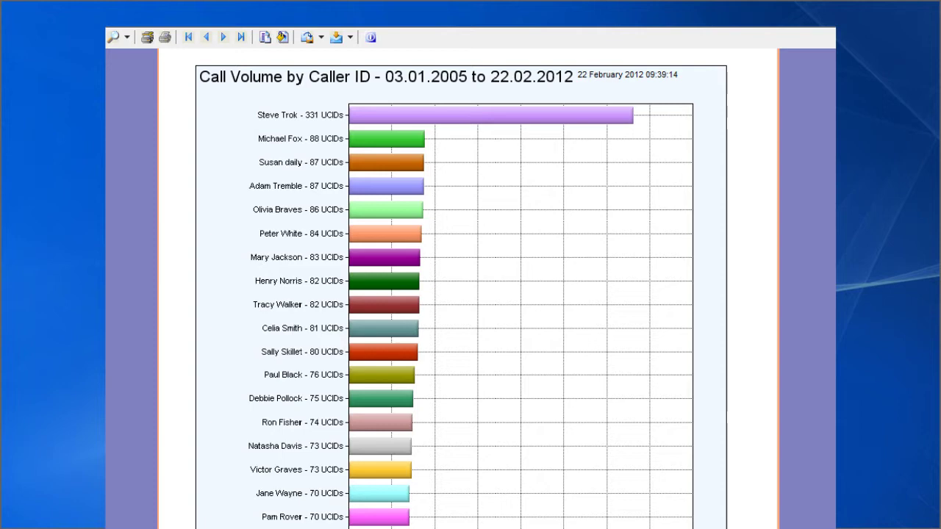
{"action": "scroll", "coordinate": [469, 286], "scroll_direction": "down", "scroll_amount": 1}
{"action": "scroll", "coordinate": [469, 287], "scroll_direction": "down", "scroll_amount": 4}
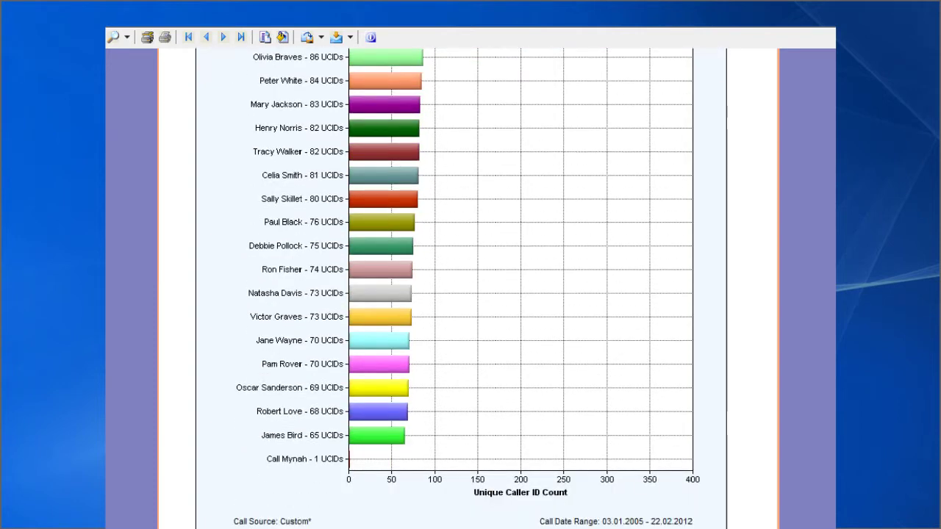
{"action": "scroll", "coordinate": [469, 287], "scroll_direction": "down", "scroll_amount": 8}
{"action": "scroll", "coordinate": [469, 287], "scroll_direction": "down", "scroll_amount": 6}
{"action": "scroll", "coordinate": [468, 287], "scroll_direction": "down", "scroll_amount": 3}
{"action": "scroll", "coordinate": [468, 286], "scroll_direction": "down", "scroll_amount": 1}
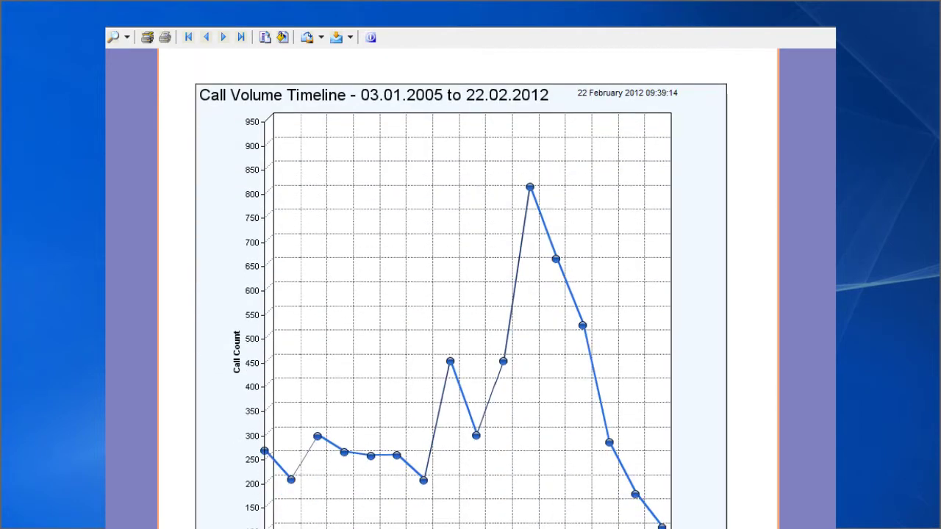
{"action": "scroll", "coordinate": [468, 287], "scroll_direction": "down", "scroll_amount": 1}
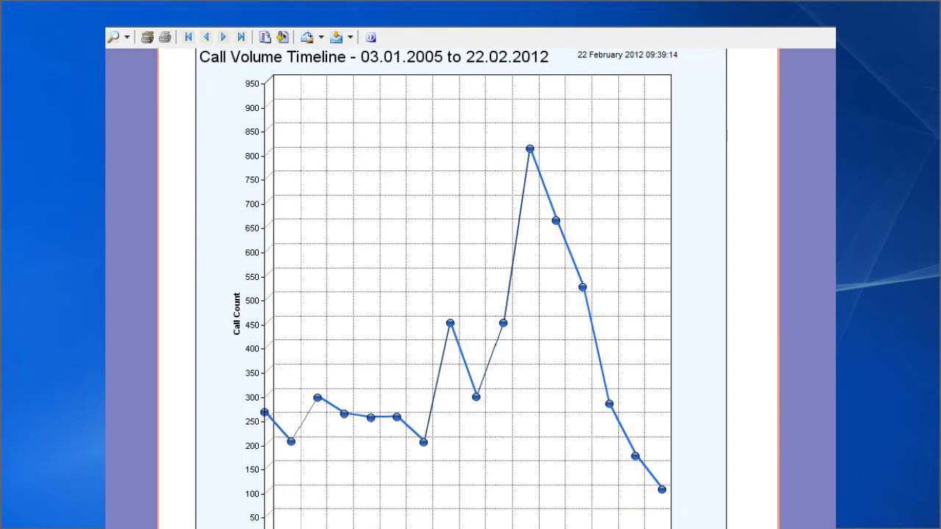
{"action": "scroll", "coordinate": [468, 286], "scroll_direction": "down", "scroll_amount": 5}
{"action": "scroll", "coordinate": [469, 286], "scroll_direction": "down", "scroll_amount": 4}
{"action": "scroll", "coordinate": [469, 287], "scroll_direction": "down", "scroll_amount": 5}
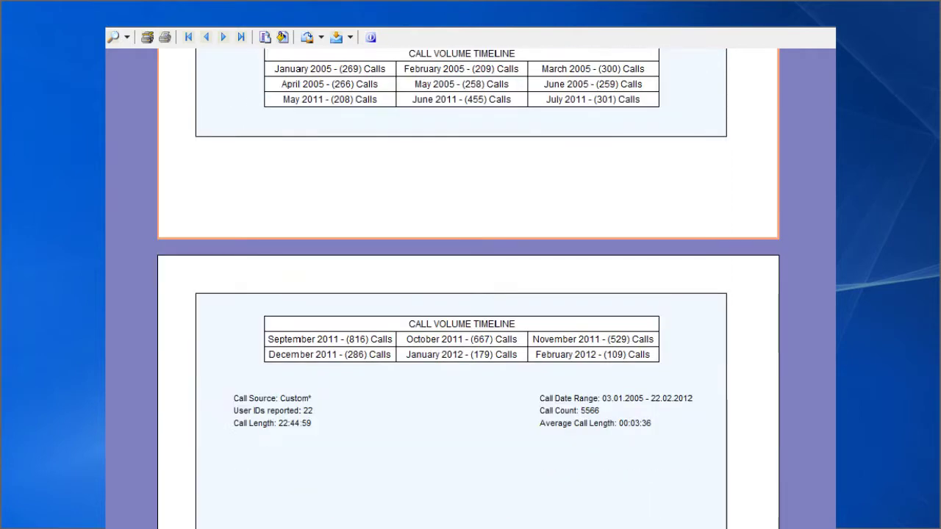
{"action": "scroll", "coordinate": [468, 287], "scroll_direction": "down", "scroll_amount": 4}
{"action": "scroll", "coordinate": [469, 286], "scroll_direction": "down", "scroll_amount": 1}
{"action": "scroll", "coordinate": [469, 286], "scroll_direction": "down", "scroll_amount": 4}
{"action": "scroll", "coordinate": [469, 286], "scroll_direction": "down", "scroll_amount": 5}
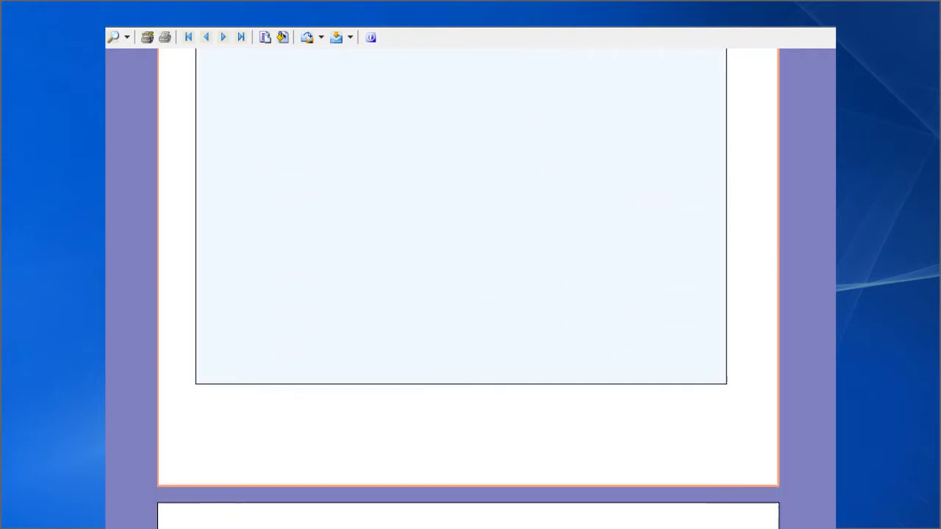
{"action": "scroll", "coordinate": [468, 287], "scroll_direction": "down", "scroll_amount": 5}
{"action": "scroll", "coordinate": [469, 286], "scroll_direction": "down", "scroll_amount": 5}
{"action": "scroll", "coordinate": [469, 287], "scroll_direction": "down", "scroll_amount": 3}
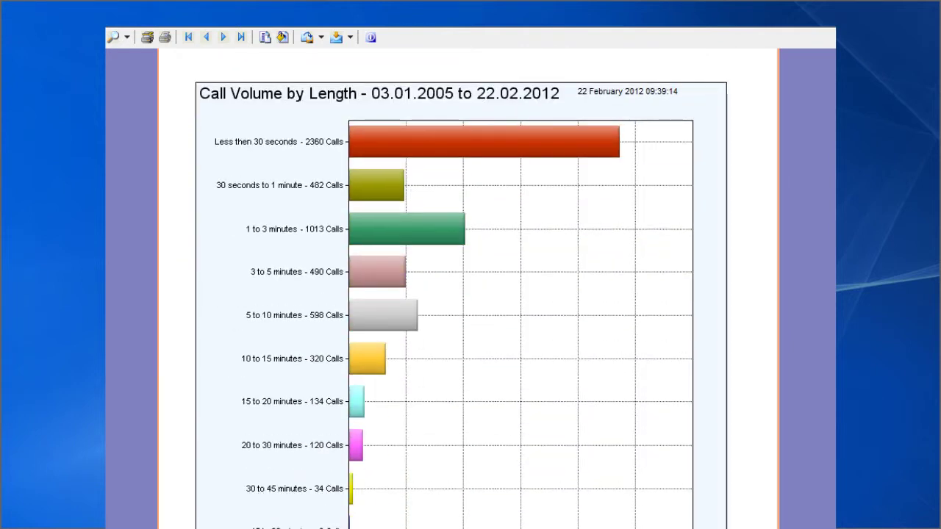
{"action": "scroll", "coordinate": [468, 287], "scroll_direction": "down", "scroll_amount": 4}
{"action": "scroll", "coordinate": [469, 287], "scroll_direction": "down", "scroll_amount": 5}
{"action": "scroll", "coordinate": [469, 287], "scroll_direction": "down", "scroll_amount": 5}
{"action": "scroll", "coordinate": [469, 286], "scroll_direction": "down", "scroll_amount": 5}
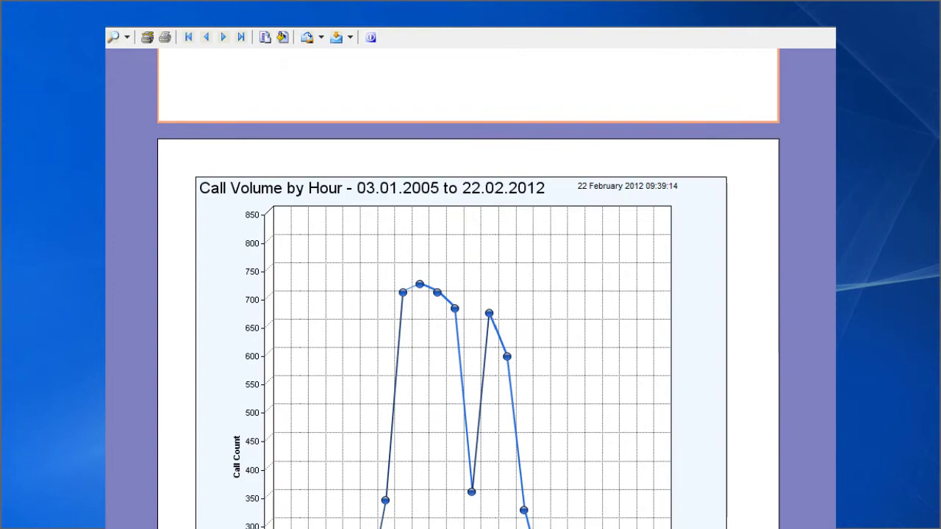
{"action": "scroll", "coordinate": [469, 287], "scroll_direction": "down", "scroll_amount": 2}
{"action": "scroll", "coordinate": [468, 286], "scroll_direction": "down", "scroll_amount": 1}
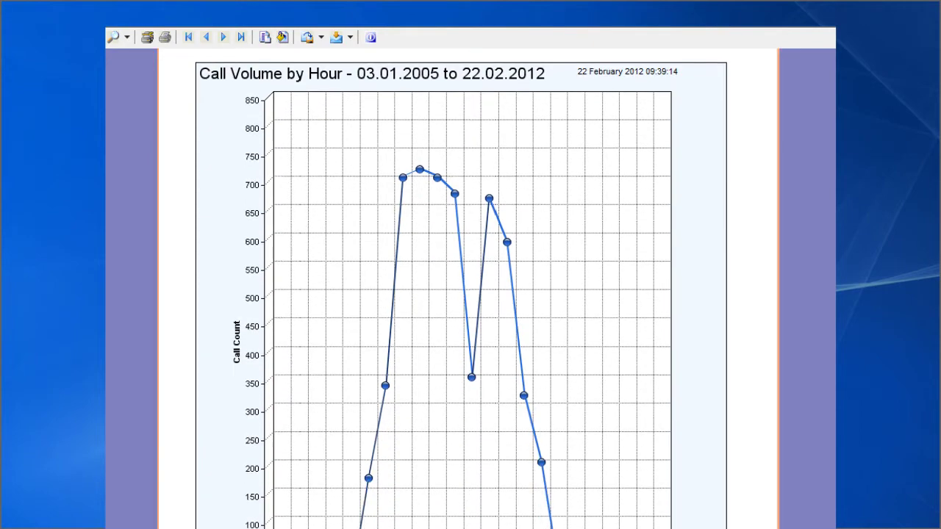
{"action": "scroll", "coordinate": [469, 287], "scroll_direction": "down", "scroll_amount": 1}
{"action": "scroll", "coordinate": [469, 287], "scroll_direction": "down", "scroll_amount": 4}
{"action": "scroll", "coordinate": [468, 286], "scroll_direction": "down", "scroll_amount": 4}
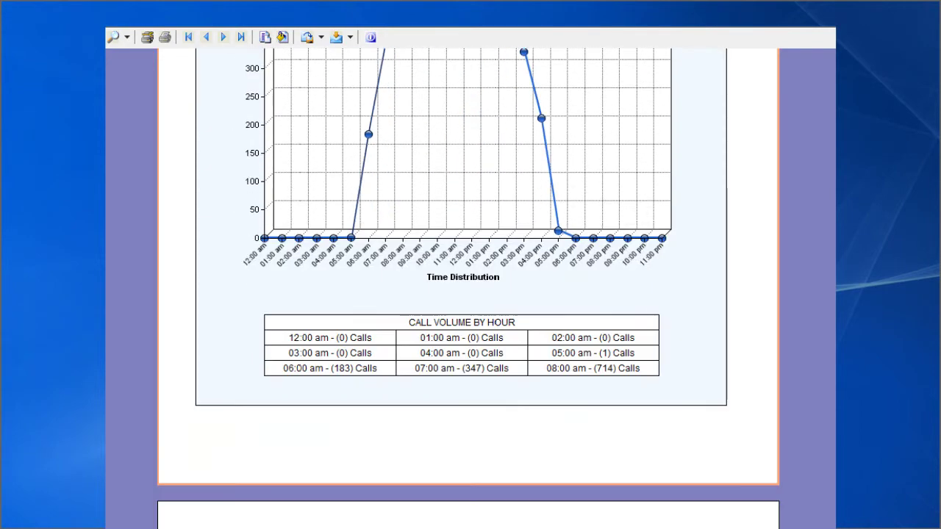
{"action": "scroll", "coordinate": [469, 286], "scroll_direction": "down", "scroll_amount": 4}
{"action": "scroll", "coordinate": [468, 286], "scroll_direction": "down", "scroll_amount": 4}
{"action": "scroll", "coordinate": [469, 286], "scroll_direction": "down", "scroll_amount": 4}
{"action": "scroll", "coordinate": [469, 287], "scroll_direction": "down", "scroll_amount": 5}
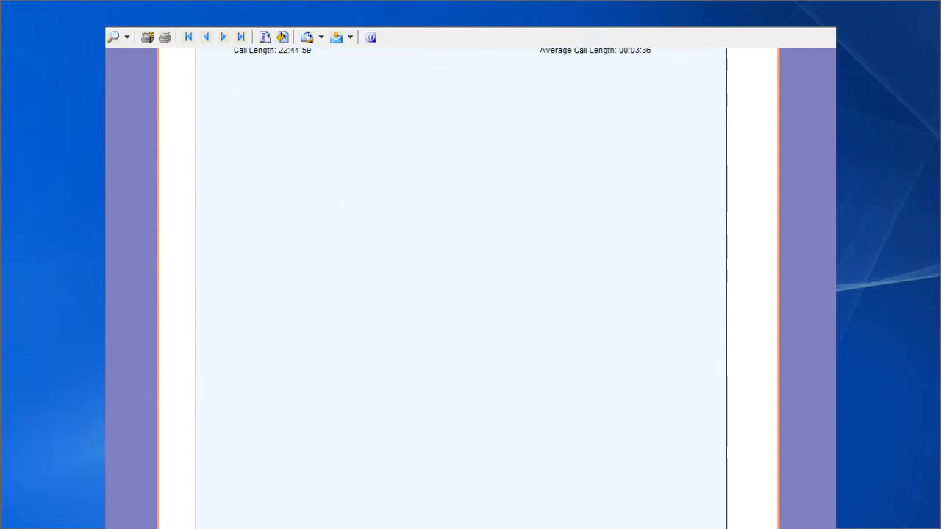
{"action": "scroll", "coordinate": [468, 287], "scroll_direction": "down", "scroll_amount": 4}
{"action": "scroll", "coordinate": [469, 287], "scroll_direction": "down", "scroll_amount": 6}
{"action": "scroll", "coordinate": [469, 287], "scroll_direction": "down", "scroll_amount": 4}
{"action": "scroll", "coordinate": [469, 286], "scroll_direction": "down", "scroll_amount": 3}
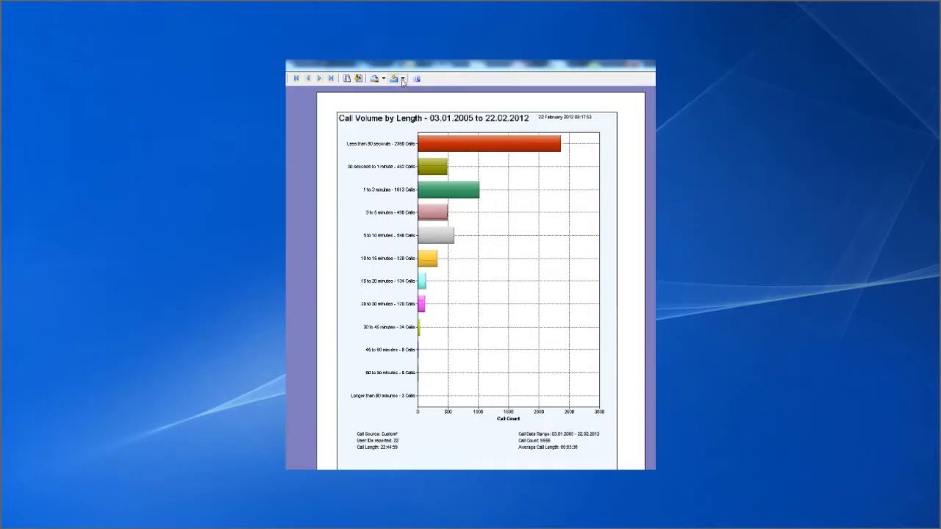
Export the calls report to RTF from the preview's export format list
{"action": "left_click", "coordinate": [402, 79]}
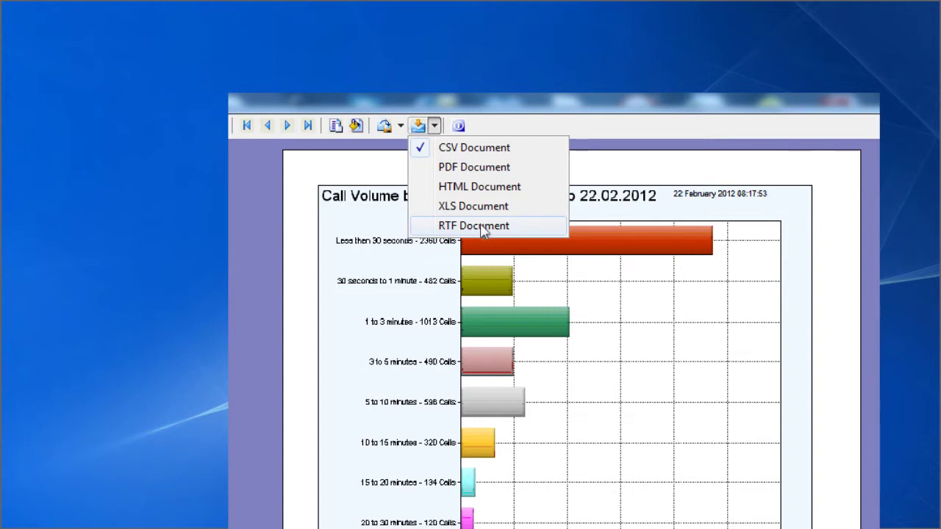
{"action": "left_click", "coordinate": [484, 232]}
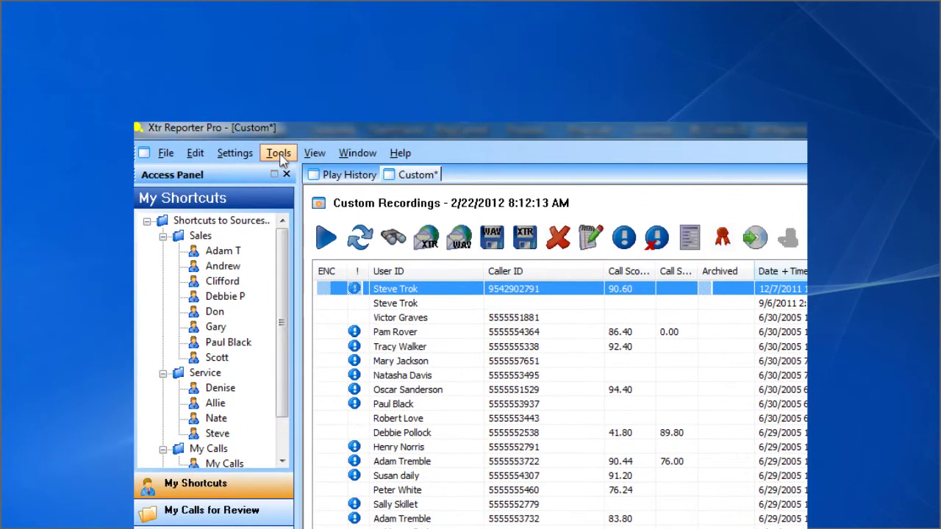
Run the Selected Agent Charts report, producing Call Score Results by Agent for 12 agents
{"action": "left_click", "coordinate": [281, 158]}
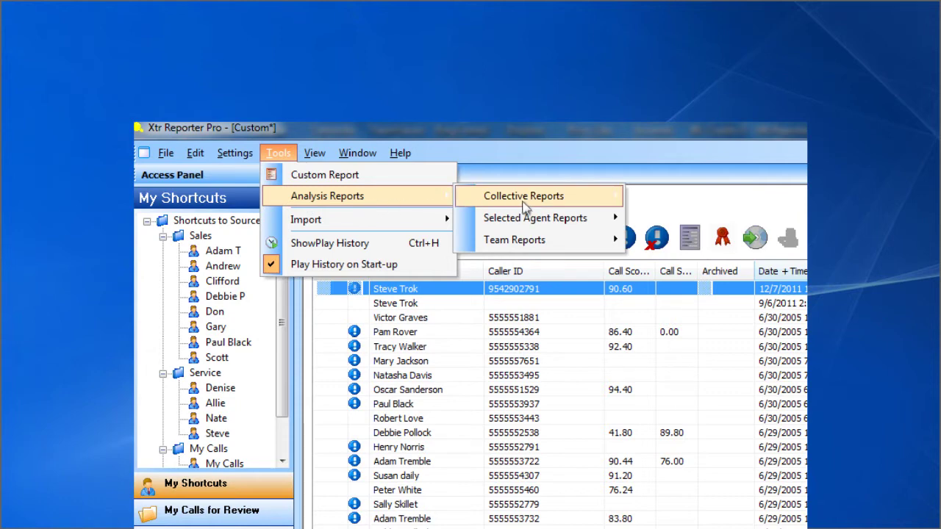
{"action": "left_click", "coordinate": [526, 200]}
{"action": "mouse_move", "coordinate": [535, 218]}
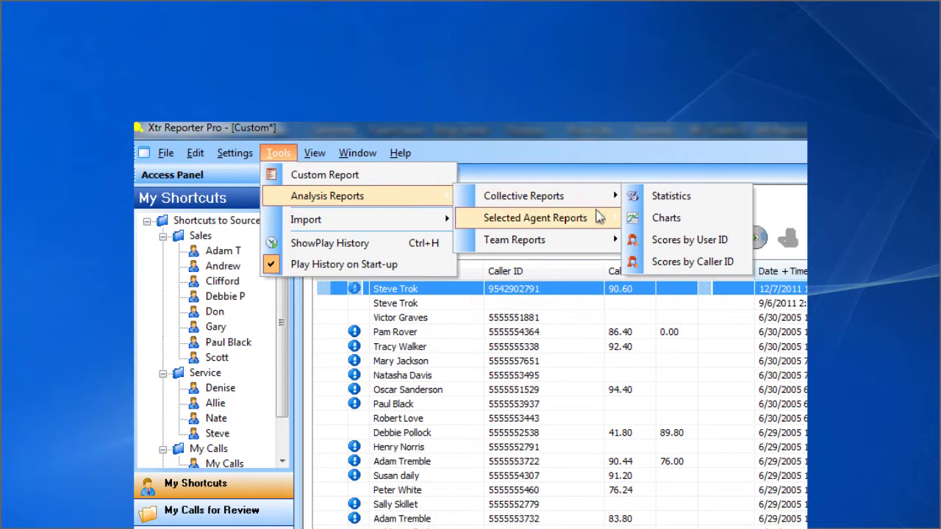
{"action": "left_click", "coordinate": [668, 243]}
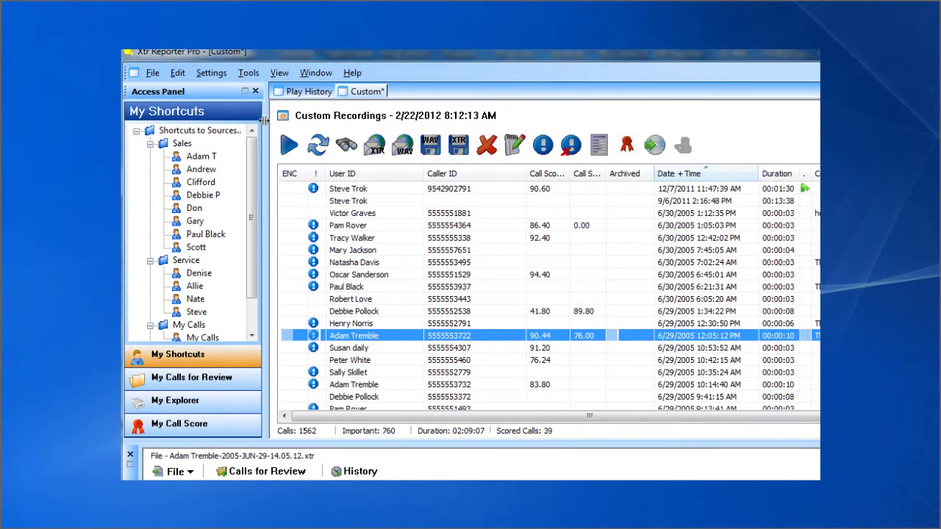
{"action": "left_click", "coordinate": [250, 76]}
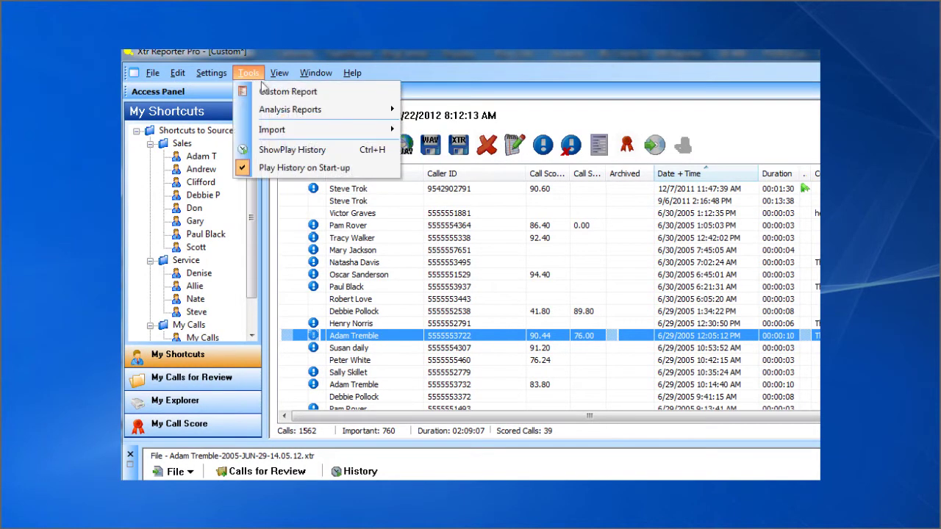
{"action": "mouse_move", "coordinate": [290, 110]}
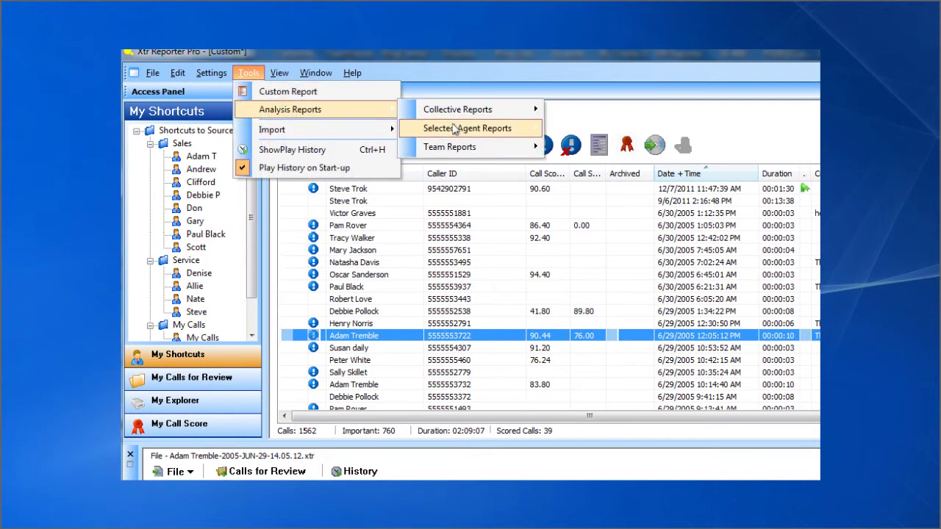
{"action": "mouse_move", "coordinate": [467, 128]}
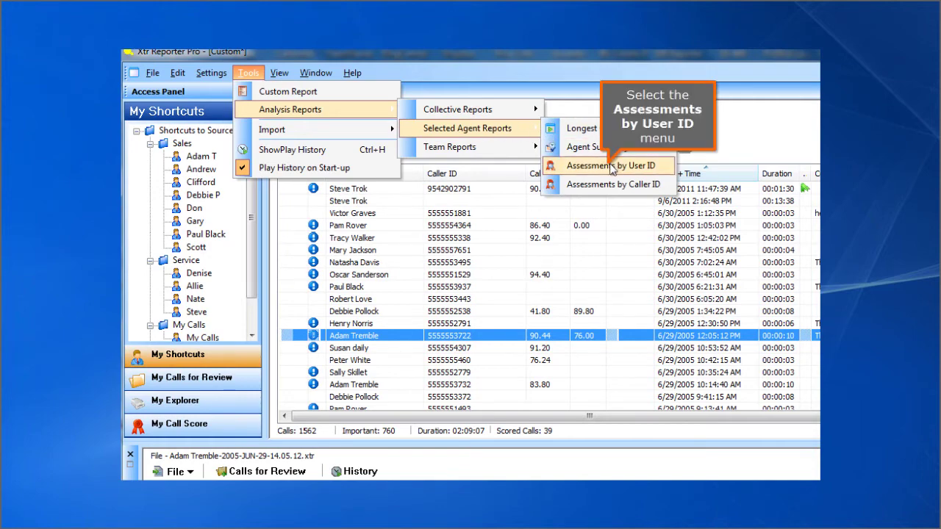
{"action": "left_click", "coordinate": [612, 166]}
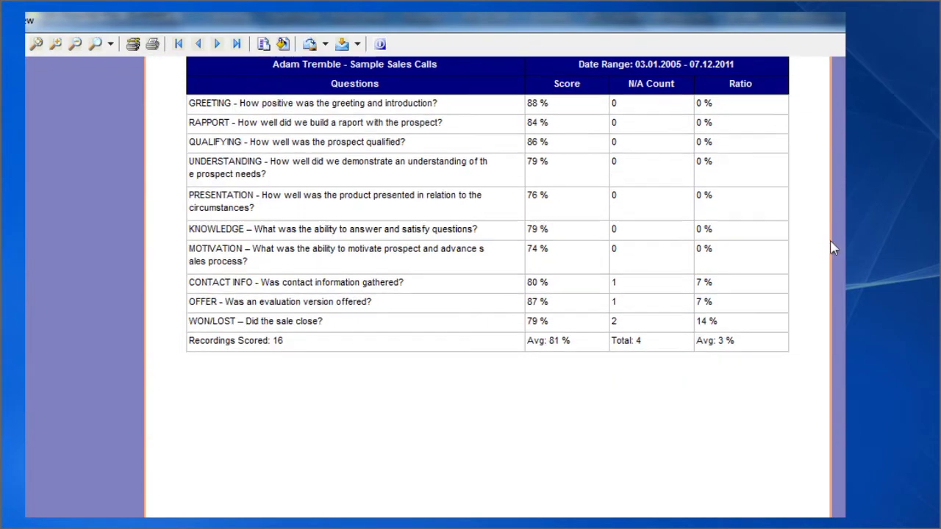
{"action": "scroll", "coordinate": [833, 247], "scroll_direction": "down", "scroll_amount": 3}
{"action": "scroll", "coordinate": [833, 247], "scroll_direction": "down", "scroll_amount": 3}
{"action": "scroll", "coordinate": [833, 248], "scroll_direction": "down", "scroll_amount": 3}
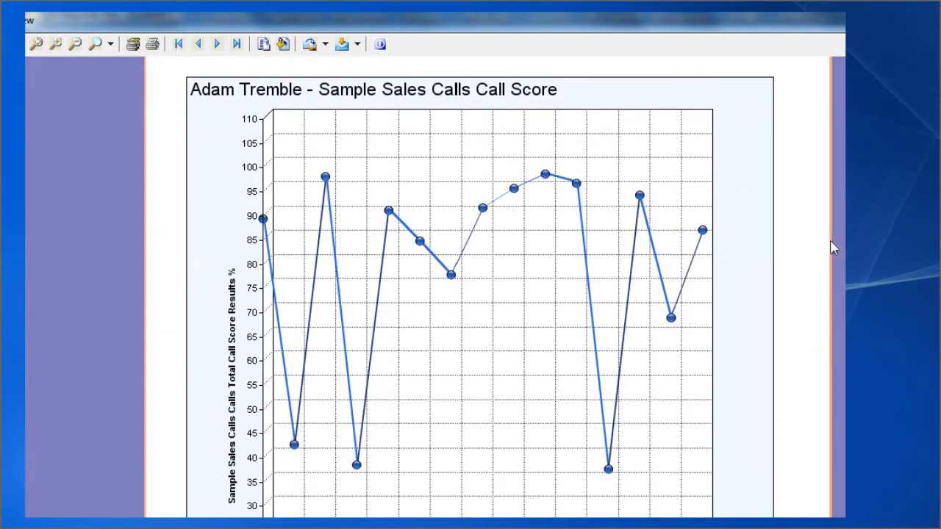
{"action": "scroll", "coordinate": [833, 247], "scroll_direction": "down", "scroll_amount": 2}
{"action": "scroll", "coordinate": [832, 247], "scroll_direction": "down", "scroll_amount": 5}
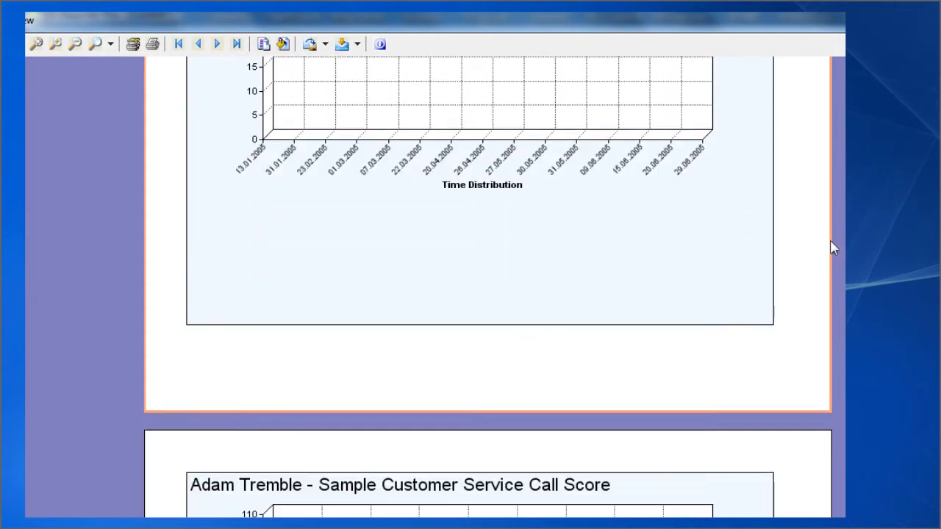
{"action": "scroll", "coordinate": [833, 248], "scroll_direction": "down", "scroll_amount": 4}
{"action": "scroll", "coordinate": [833, 248], "scroll_direction": "up", "scroll_amount": 3}
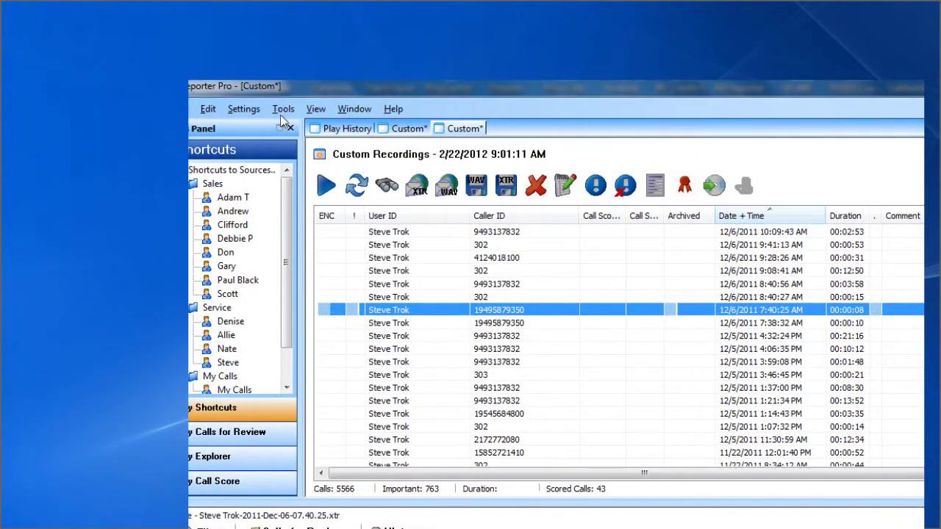
{"action": "left_click", "coordinate": [280, 116]}
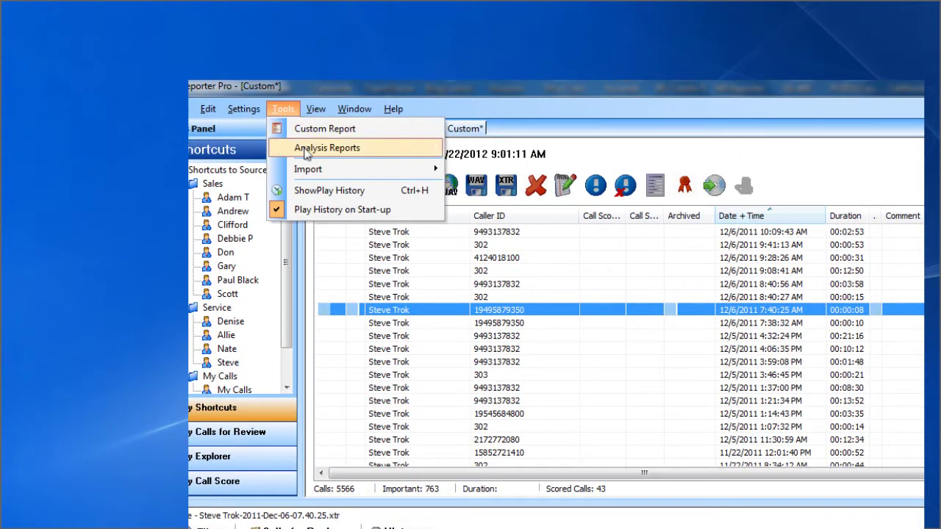
{"action": "mouse_move", "coordinate": [275, 119]}
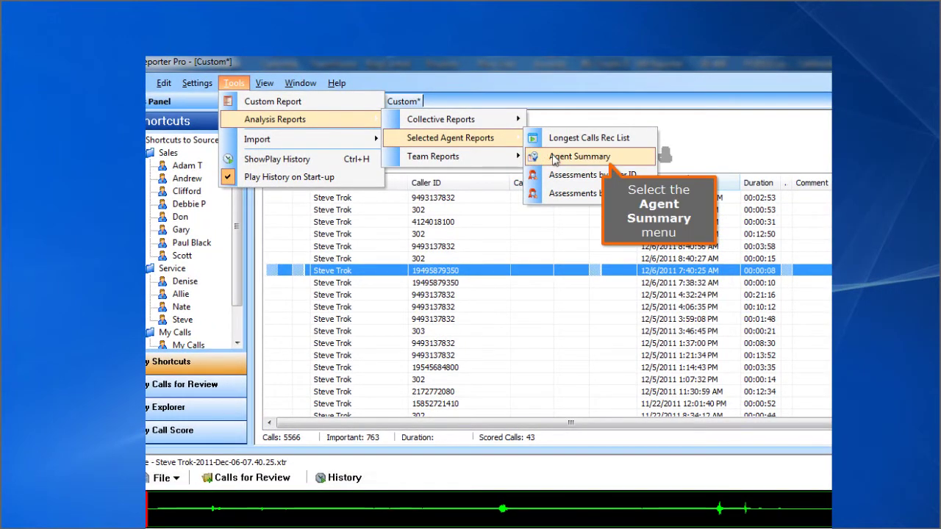
{"action": "left_click", "coordinate": [554, 157]}
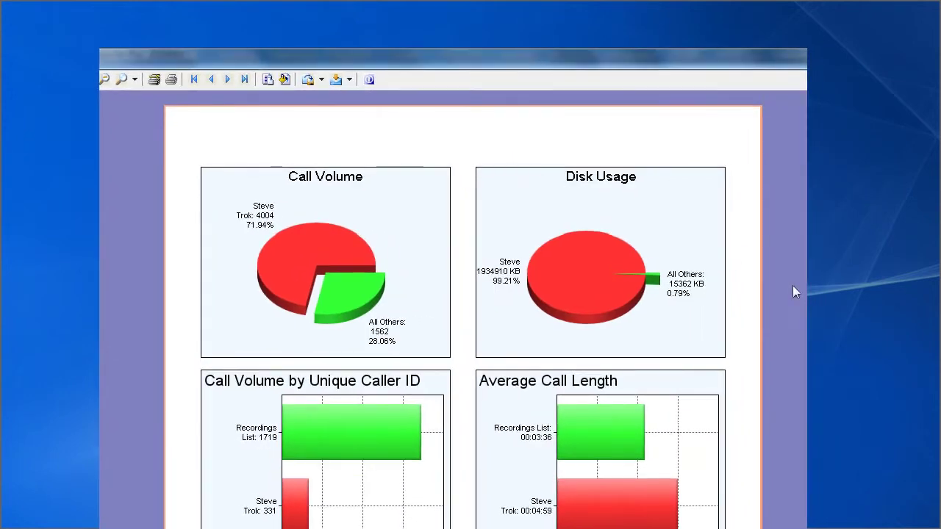
{"action": "scroll", "coordinate": [792, 293], "scroll_direction": "down", "scroll_amount": 5}
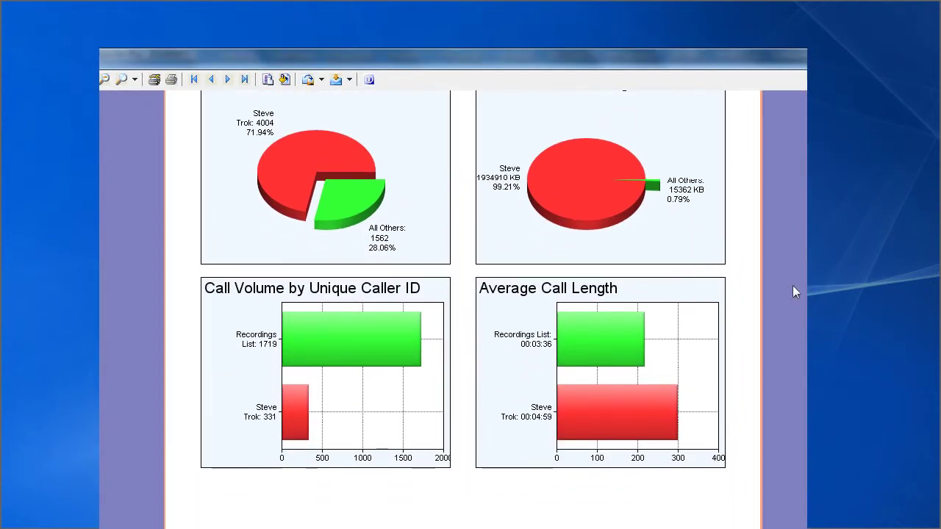
{"action": "scroll", "coordinate": [792, 292], "scroll_direction": "down", "scroll_amount": 2}
{"action": "scroll", "coordinate": [792, 293], "scroll_direction": "down", "scroll_amount": 2}
{"action": "scroll", "coordinate": [792, 293], "scroll_direction": "down", "scroll_amount": 2}
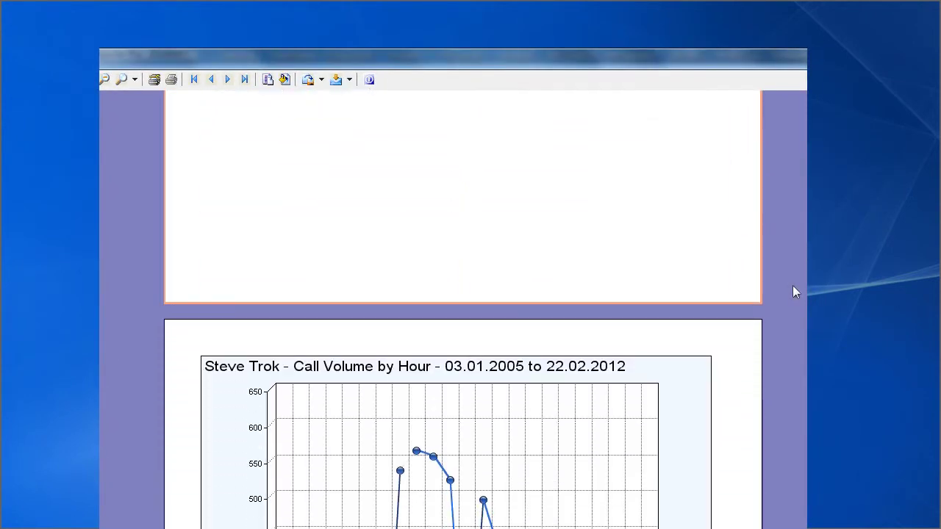
{"action": "scroll", "coordinate": [792, 292], "scroll_direction": "down", "scroll_amount": 2}
{"action": "scroll", "coordinate": [793, 285], "scroll_direction": "down", "scroll_amount": 3}
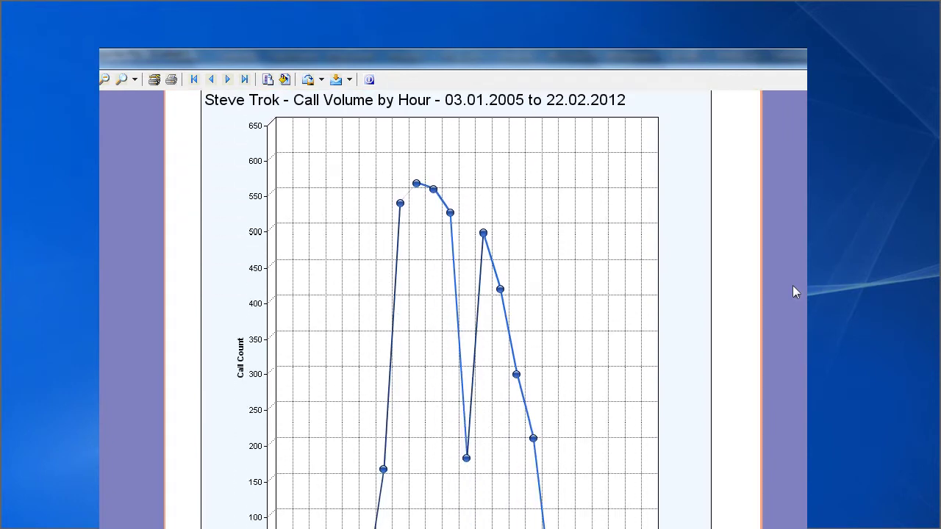
{"action": "scroll", "coordinate": [792, 286], "scroll_direction": "down", "scroll_amount": 1}
{"action": "scroll", "coordinate": [792, 286], "scroll_direction": "down", "scroll_amount": 3}
{"action": "scroll", "coordinate": [793, 285], "scroll_direction": "down", "scroll_amount": 4}
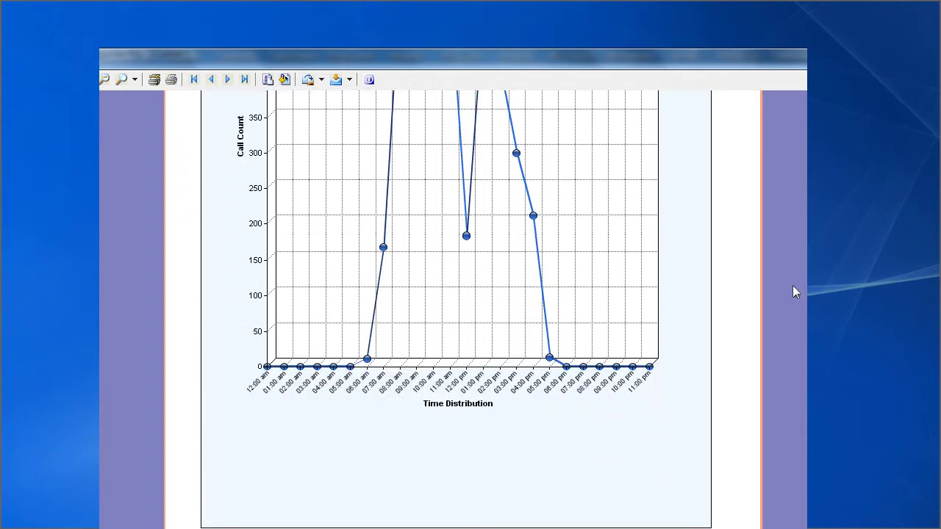
{"action": "scroll", "coordinate": [792, 286], "scroll_direction": "down", "scroll_amount": 5}
{"action": "scroll", "coordinate": [793, 287], "scroll_direction": "down", "scroll_amount": 3}
{"action": "scroll", "coordinate": [793, 286], "scroll_direction": "down", "scroll_amount": 2}
{"action": "scroll", "coordinate": [793, 287], "scroll_direction": "down", "scroll_amount": 1}
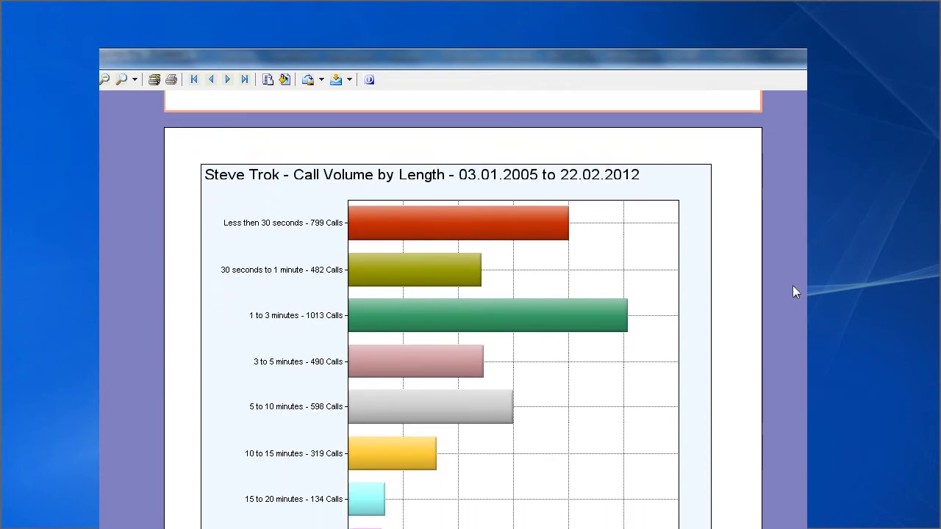
{"action": "scroll", "coordinate": [792, 292], "scroll_direction": "down", "scroll_amount": 1}
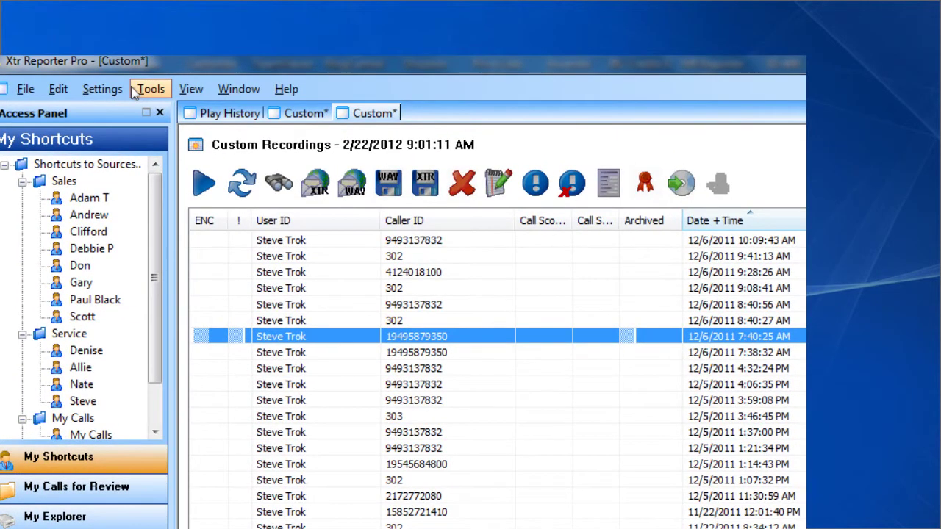
{"action": "left_click", "coordinate": [135, 91]}
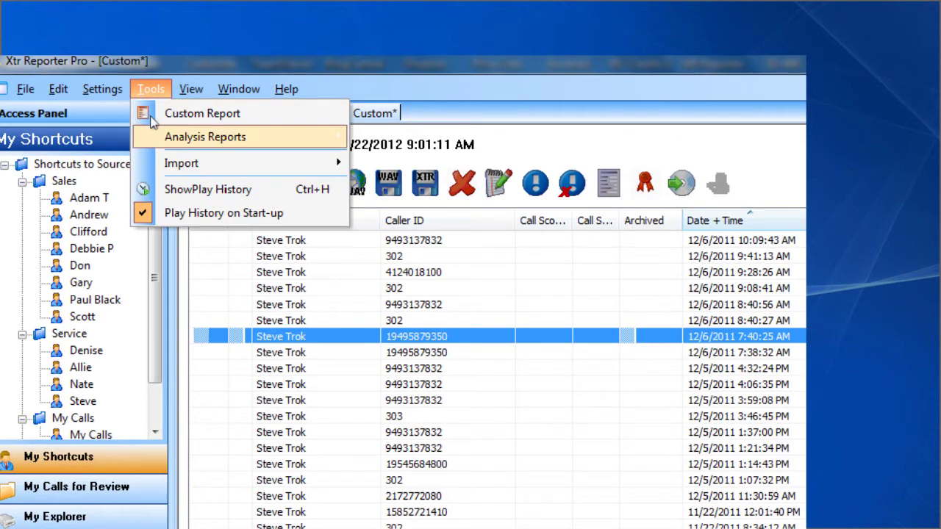
{"action": "mouse_move", "coordinate": [205, 136]}
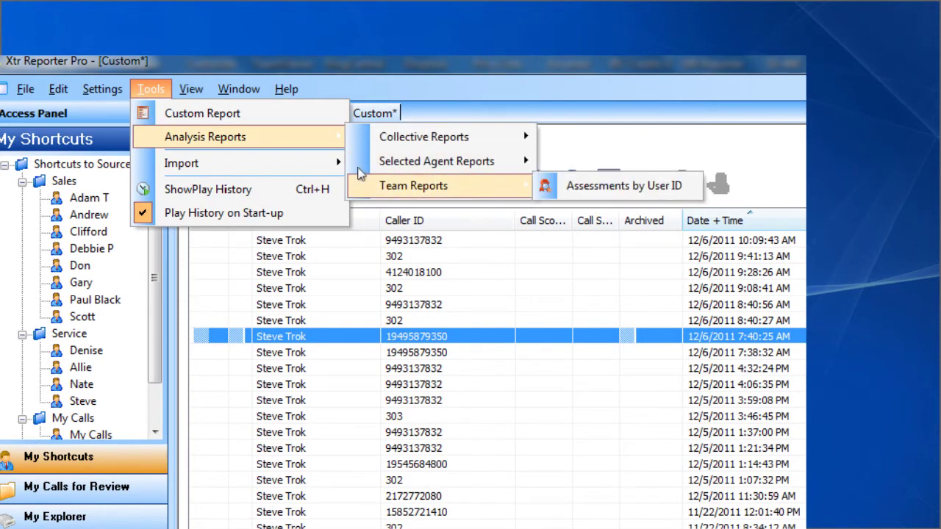
{"action": "mouse_move", "coordinate": [413, 186]}
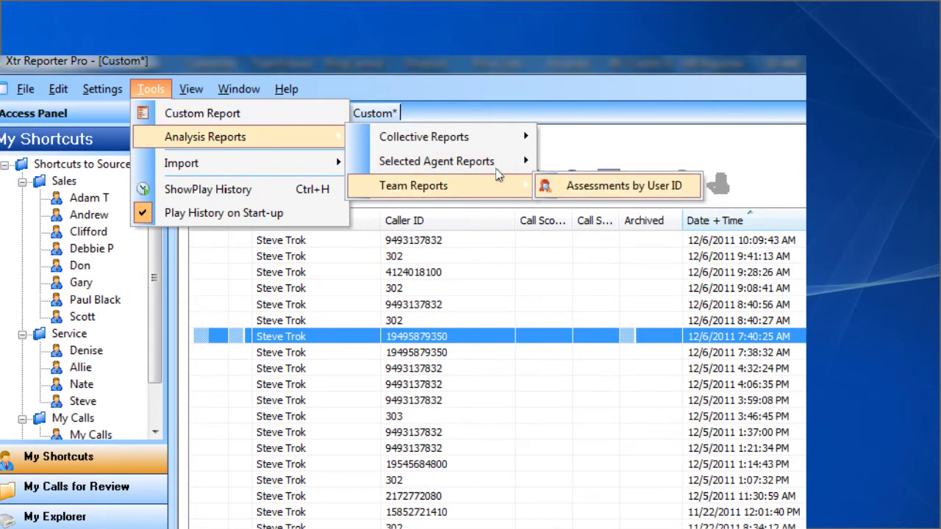
{"action": "left_click", "coordinate": [498, 175]}
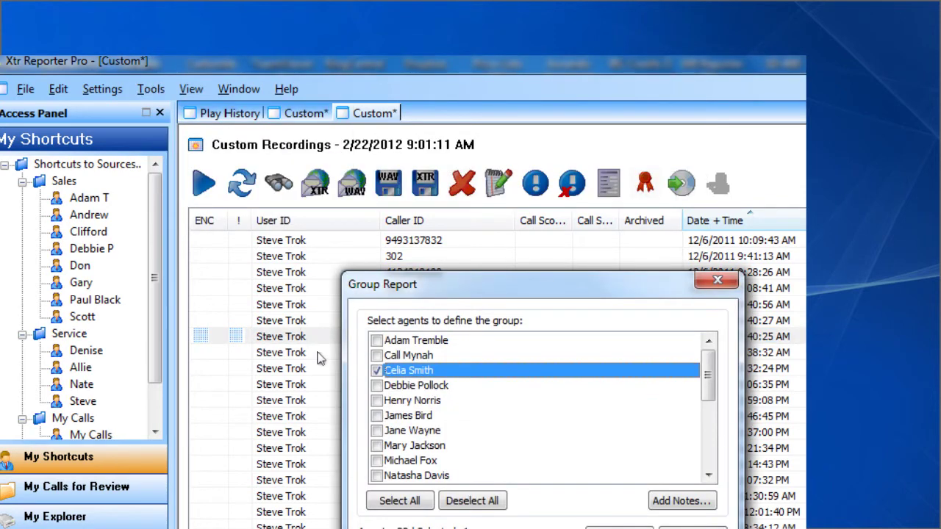
{"action": "key", "text": "Down"}
{"action": "key", "text": "Down"}
{"action": "key", "text": "space"}
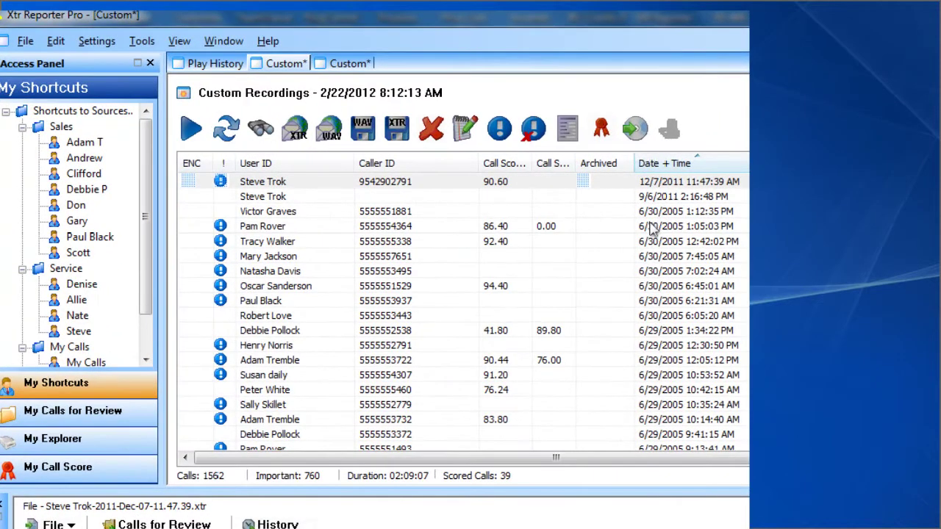
Open the scheduled call archiving settings and enable scheduled archiving
{"action": "left_click", "coordinate": [650, 141]}
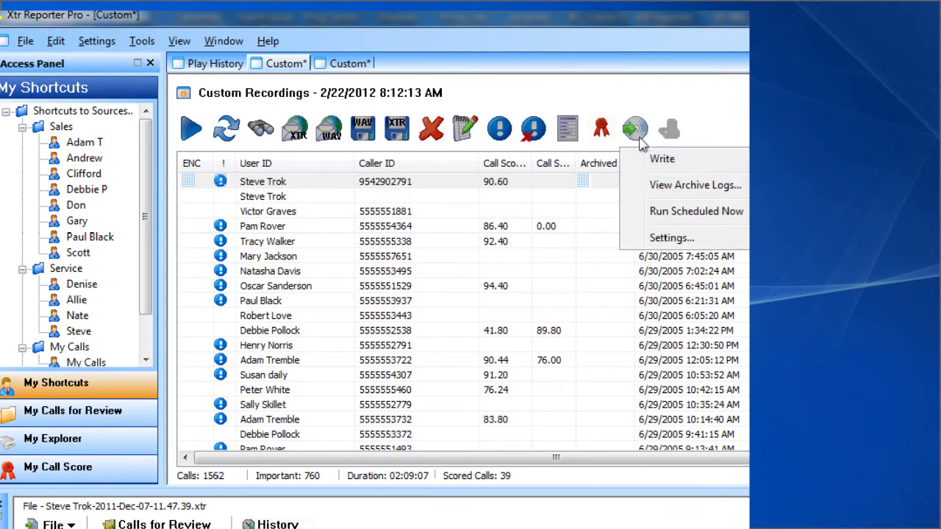
{"action": "left_click", "coordinate": [664, 239]}
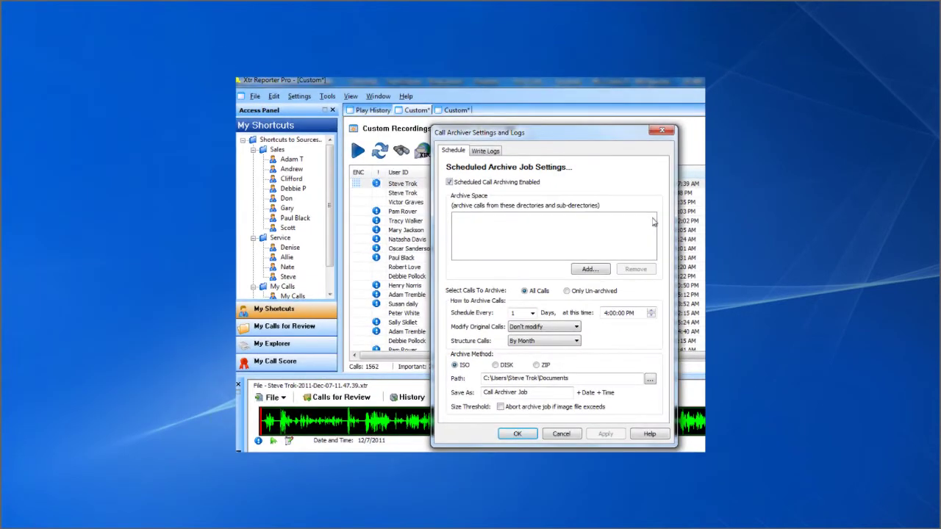
{"action": "left_click", "coordinate": [494, 452]}
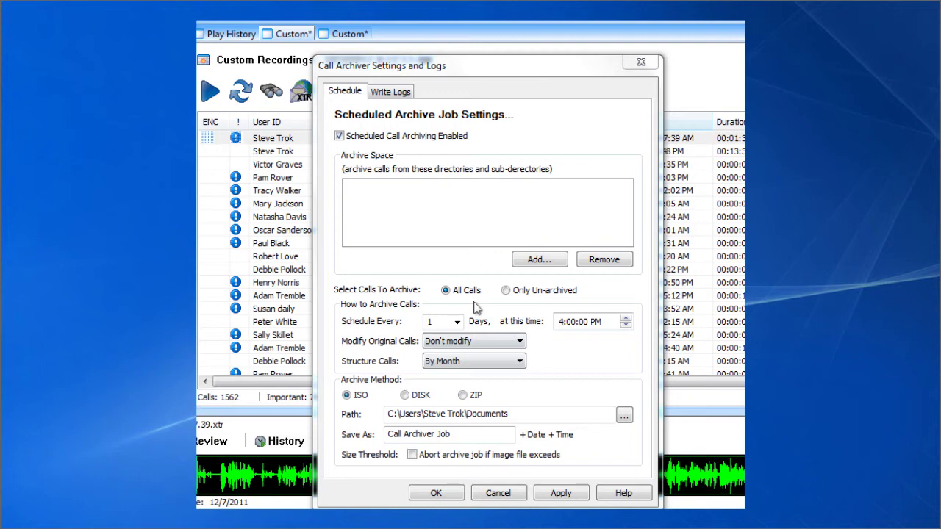
Add the C:\Calls folder to the archive space
{"action": "left_click", "coordinate": [535, 263]}
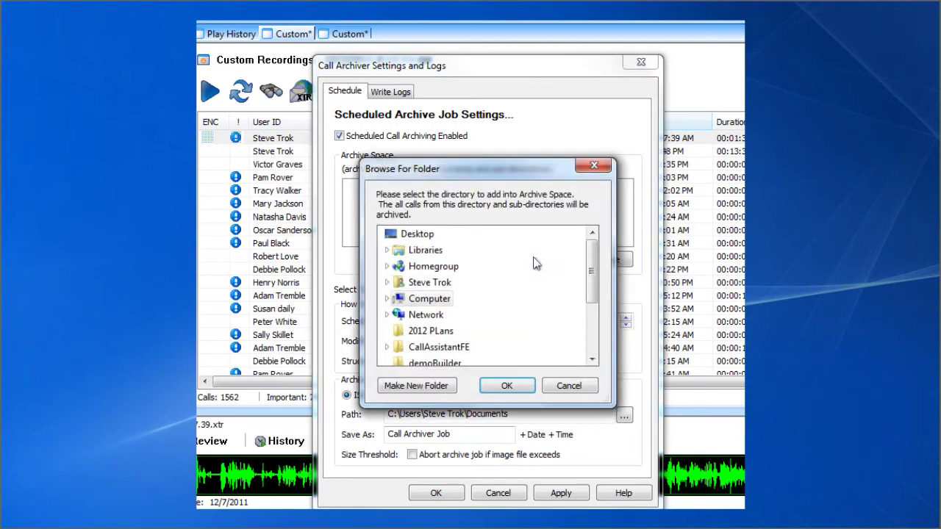
{"action": "double_click", "coordinate": [424, 305]}
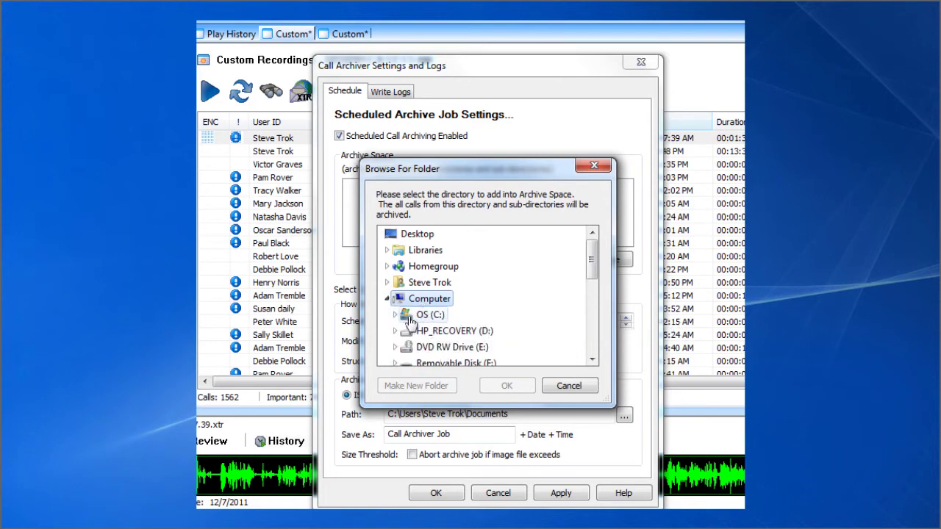
{"action": "double_click", "coordinate": [410, 322]}
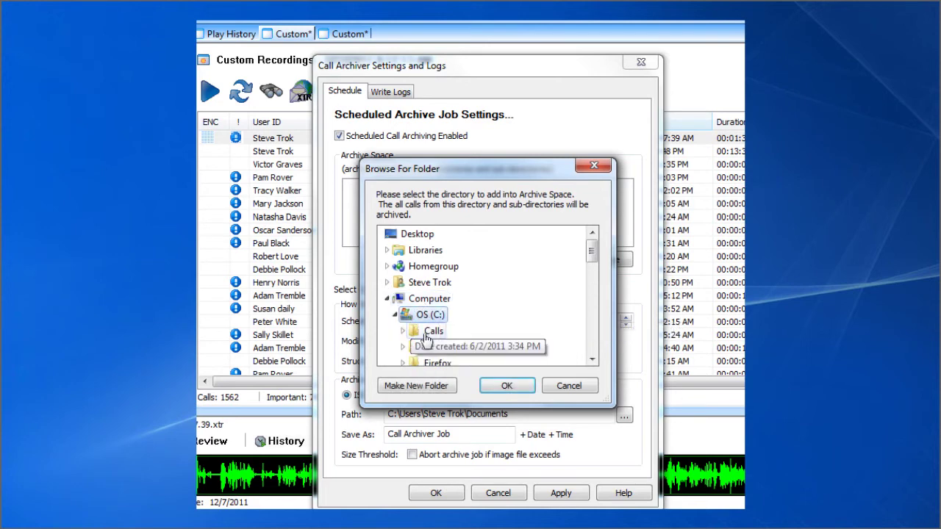
{"action": "left_click", "coordinate": [426, 335]}
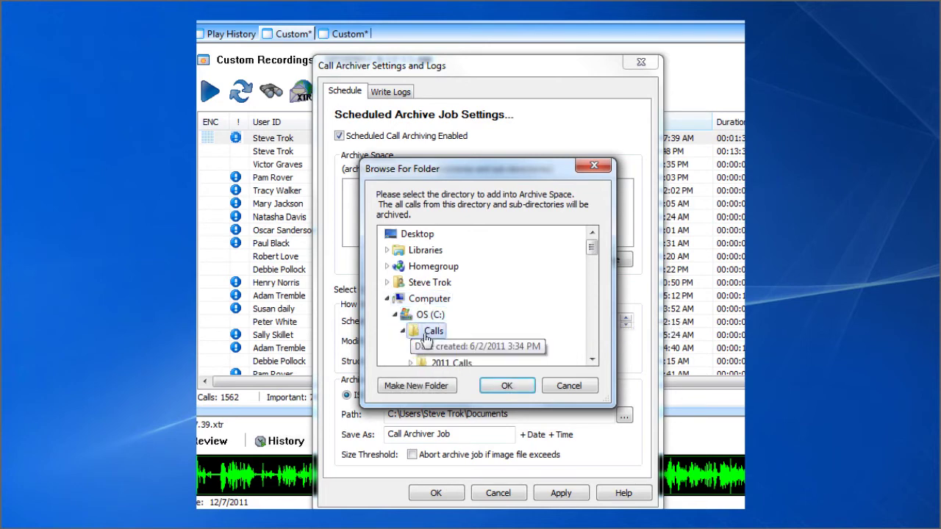
{"action": "left_click", "coordinate": [497, 396]}
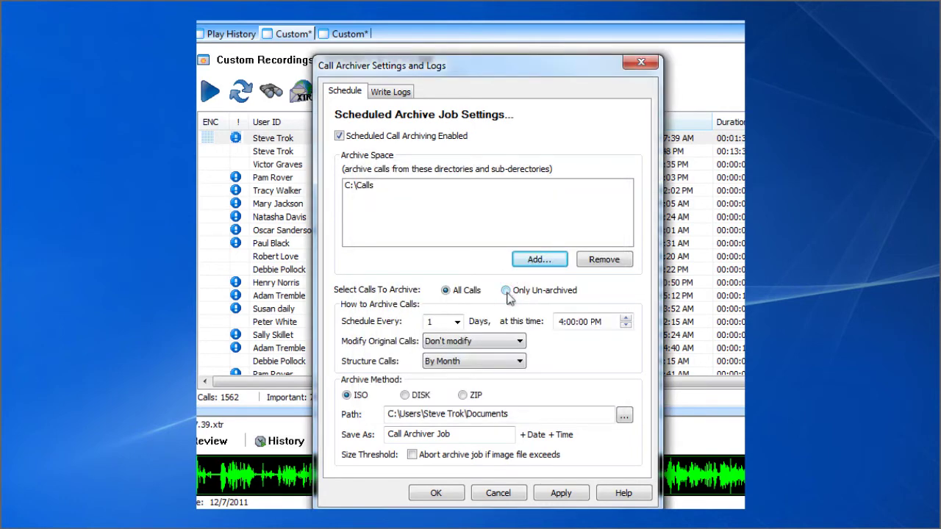
Archive only un-archived calls, keep originals unmodified, group by month, and use the Disk method
{"action": "left_click", "coordinate": [507, 291]}
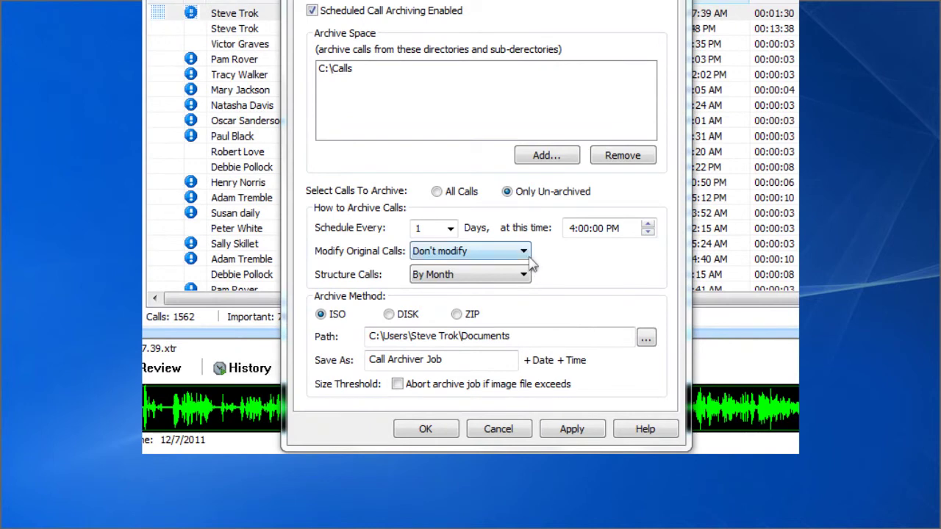
{"action": "left_click", "coordinate": [527, 257]}
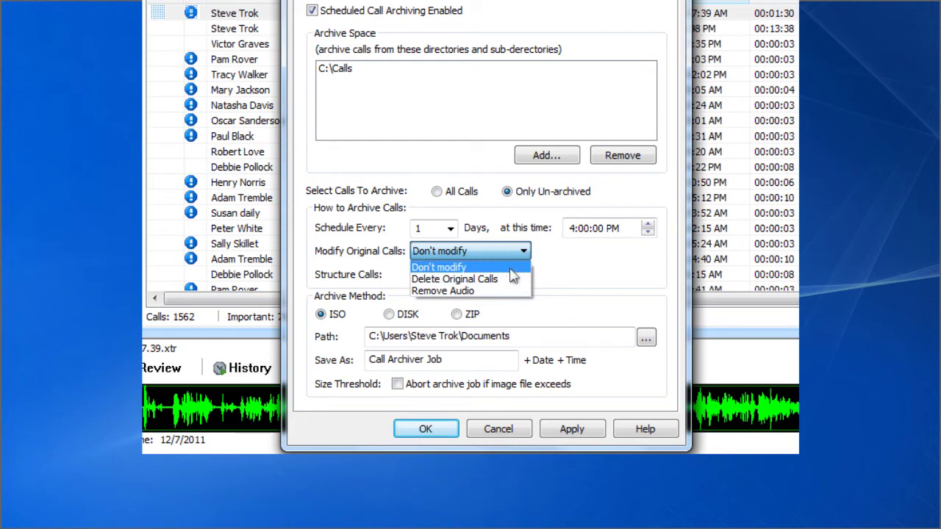
{"action": "left_click", "coordinate": [511, 269]}
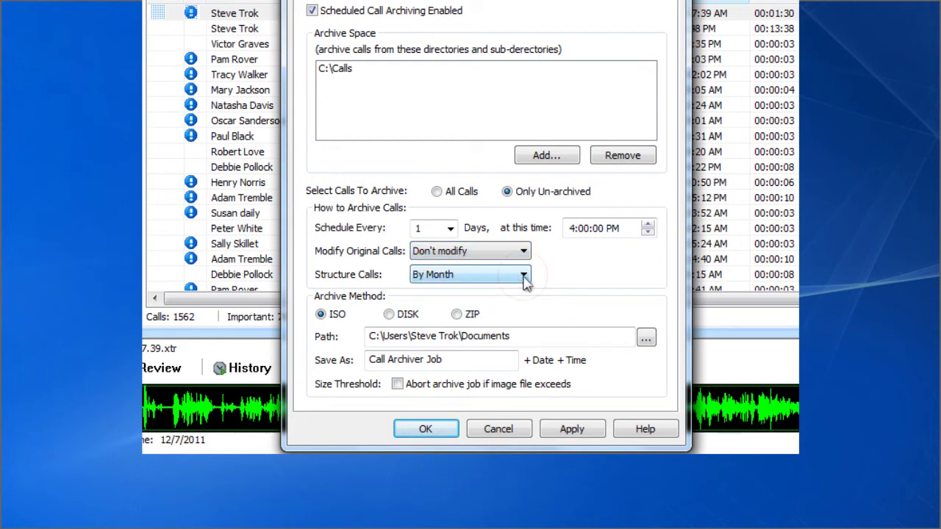
{"action": "left_click", "coordinate": [523, 276]}
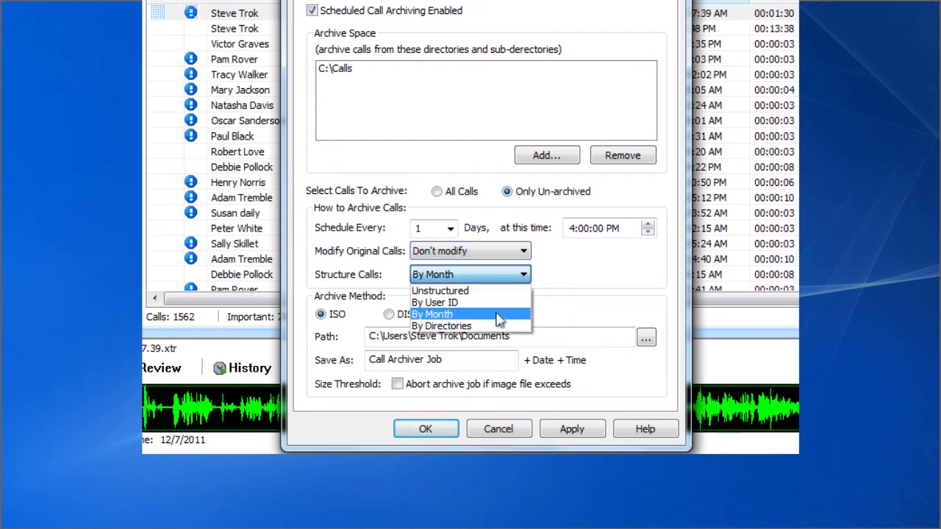
{"action": "left_click", "coordinate": [498, 316]}
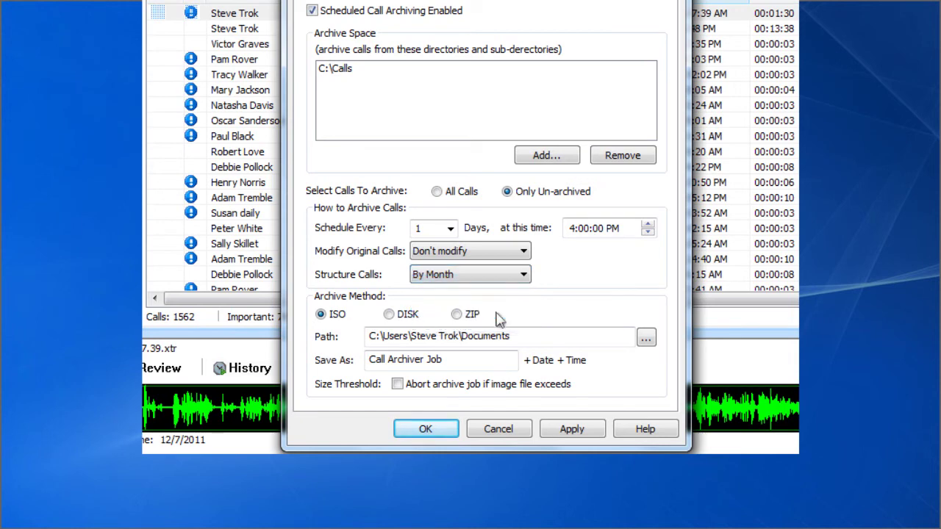
{"action": "left_click", "coordinate": [390, 316]}
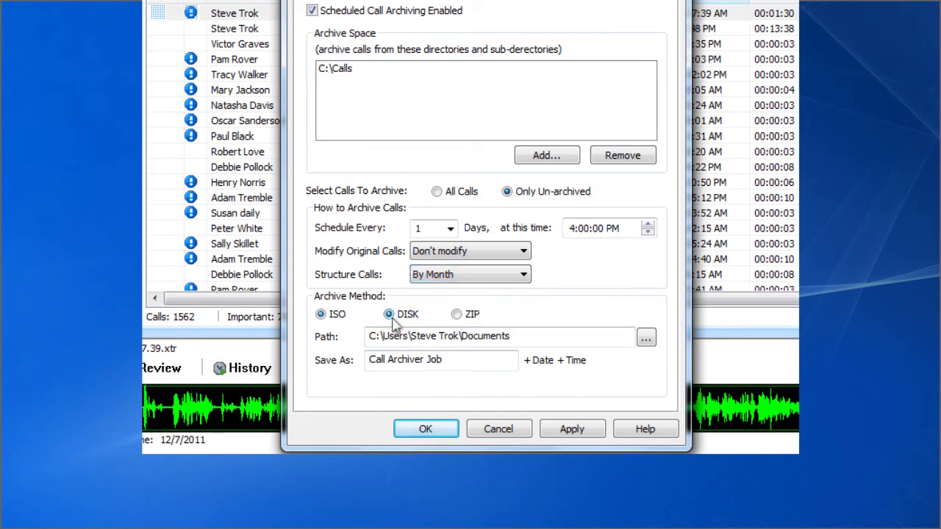
{"action": "left_click", "coordinate": [644, 339]}
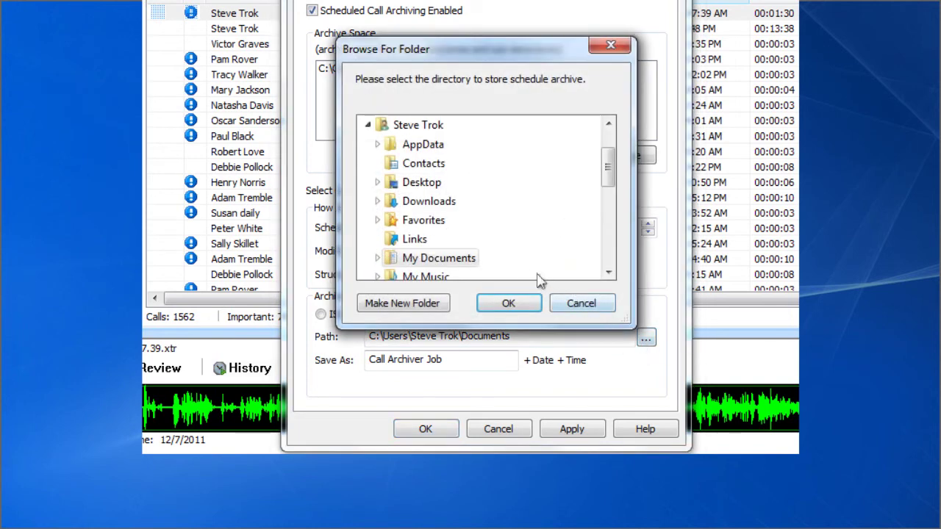
Keep the Documents folder as the archive storage path
{"action": "left_click", "coordinate": [529, 311]}
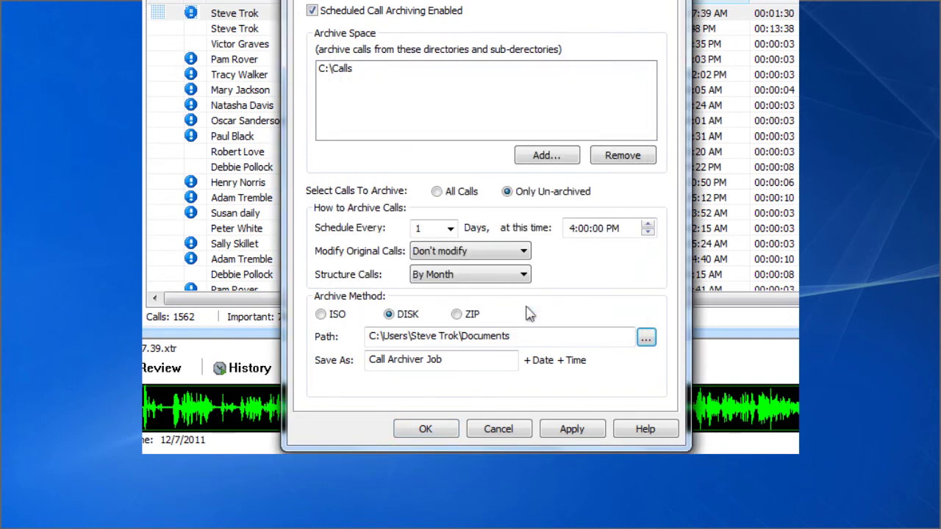